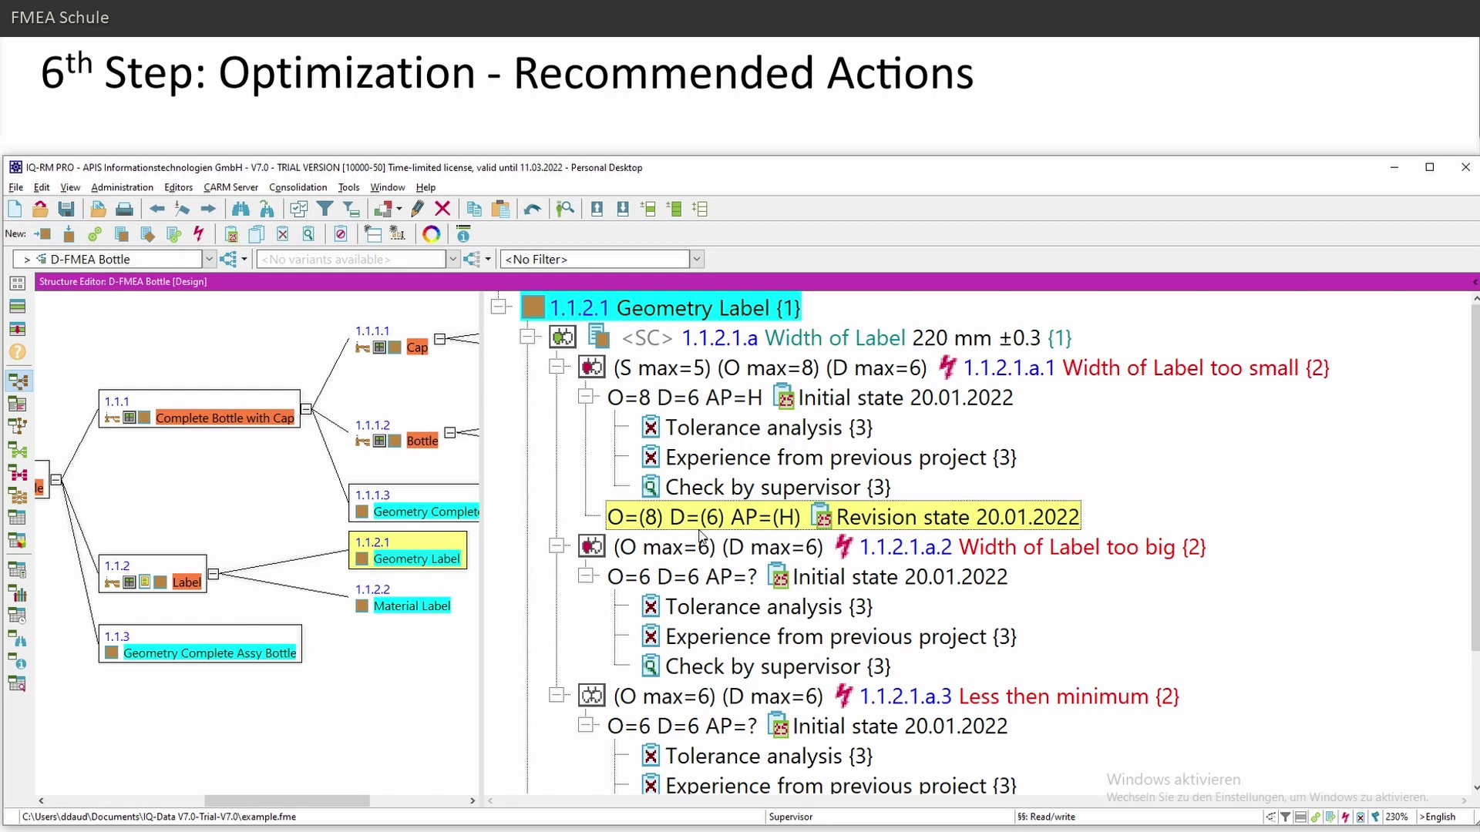
# Step: Add the detection action 'Validation test XYAZ-123' under the 20.01.2022 revision state and widen the tree pane
pyautogui.click(308, 235)
pyautogui.write('Validation test XYA')
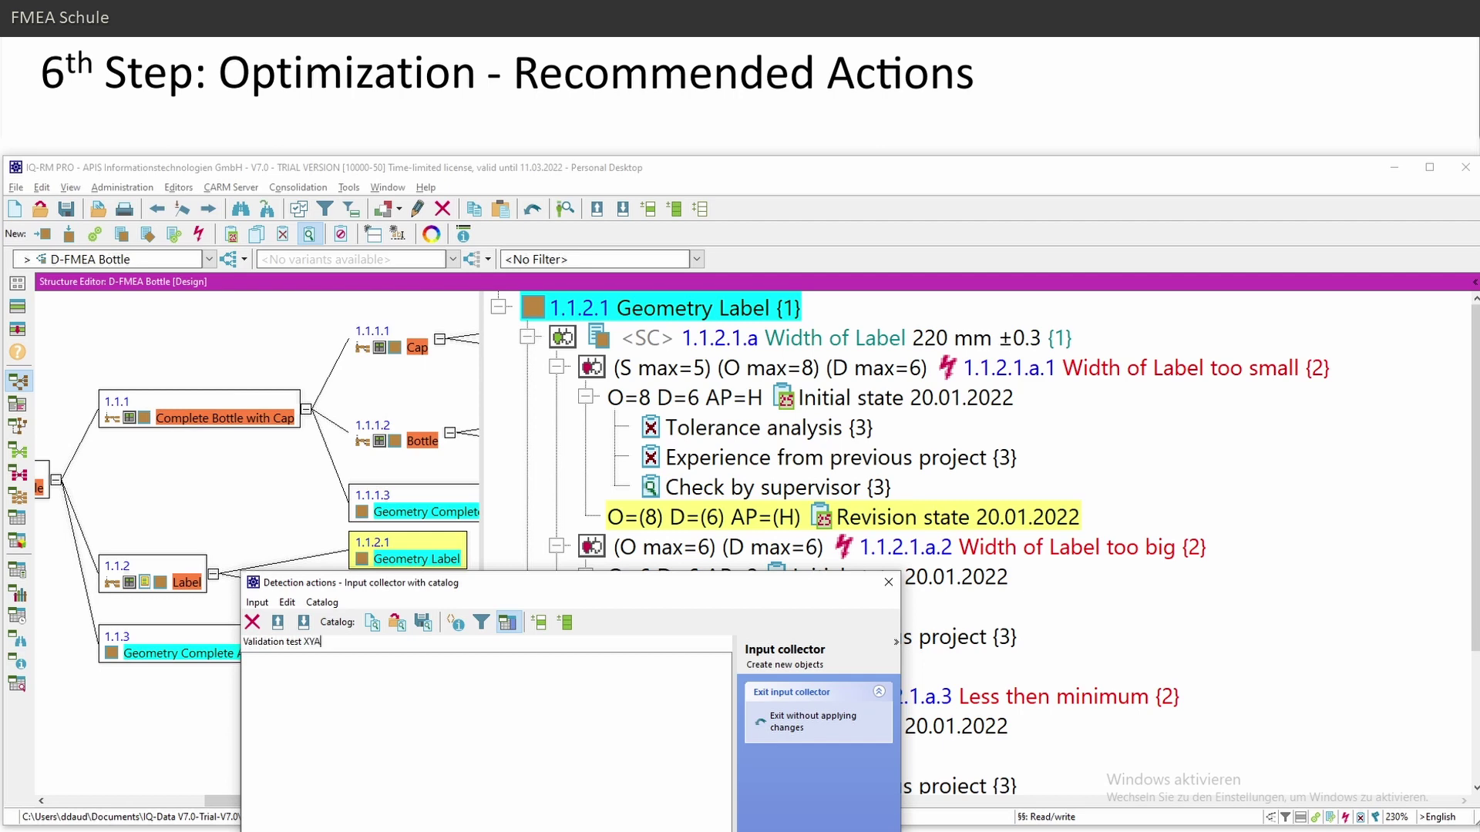
pyautogui.write('Z-123')
pyautogui.press('Return')
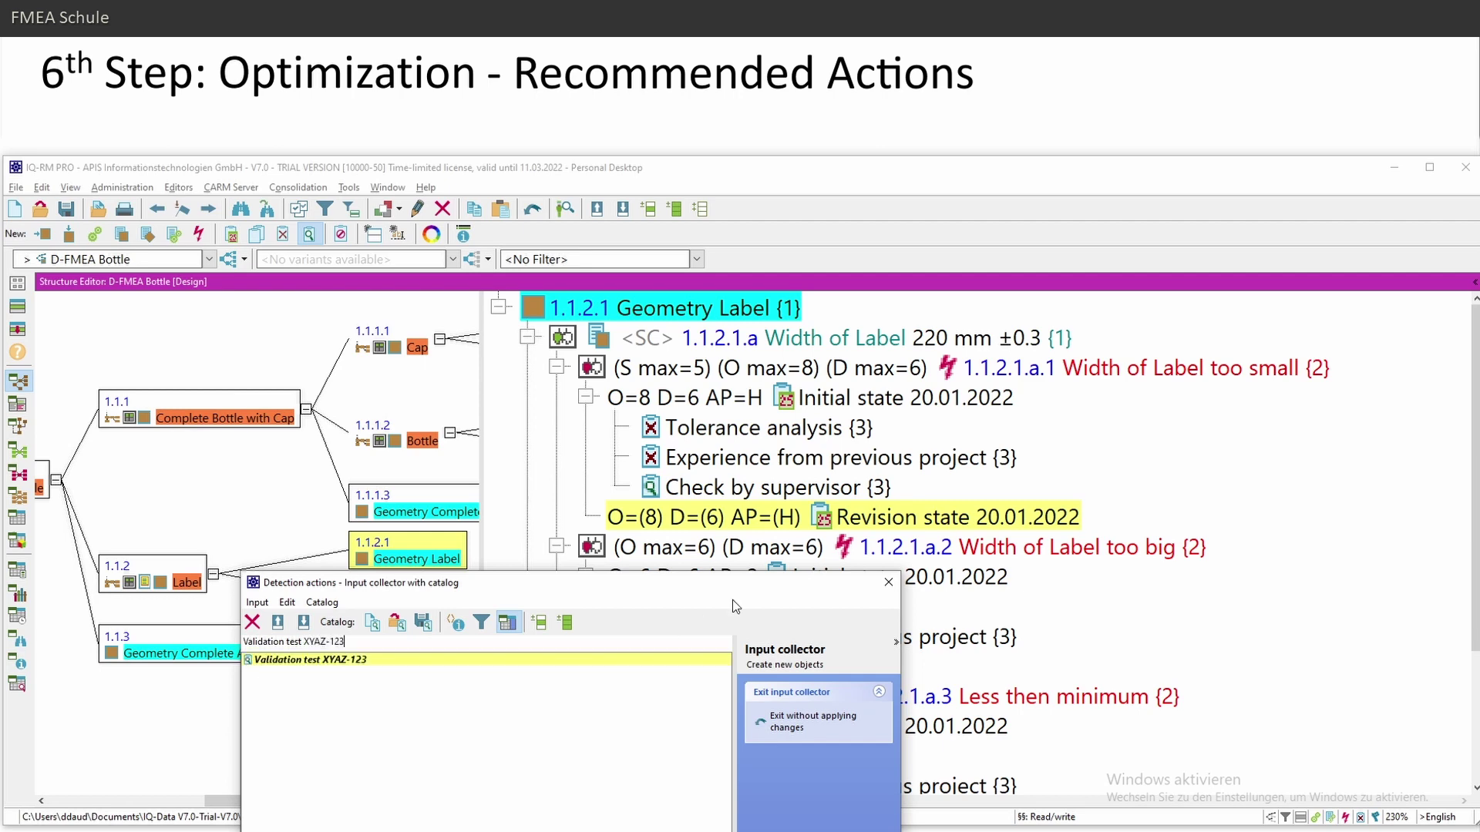
pyautogui.press('Return')
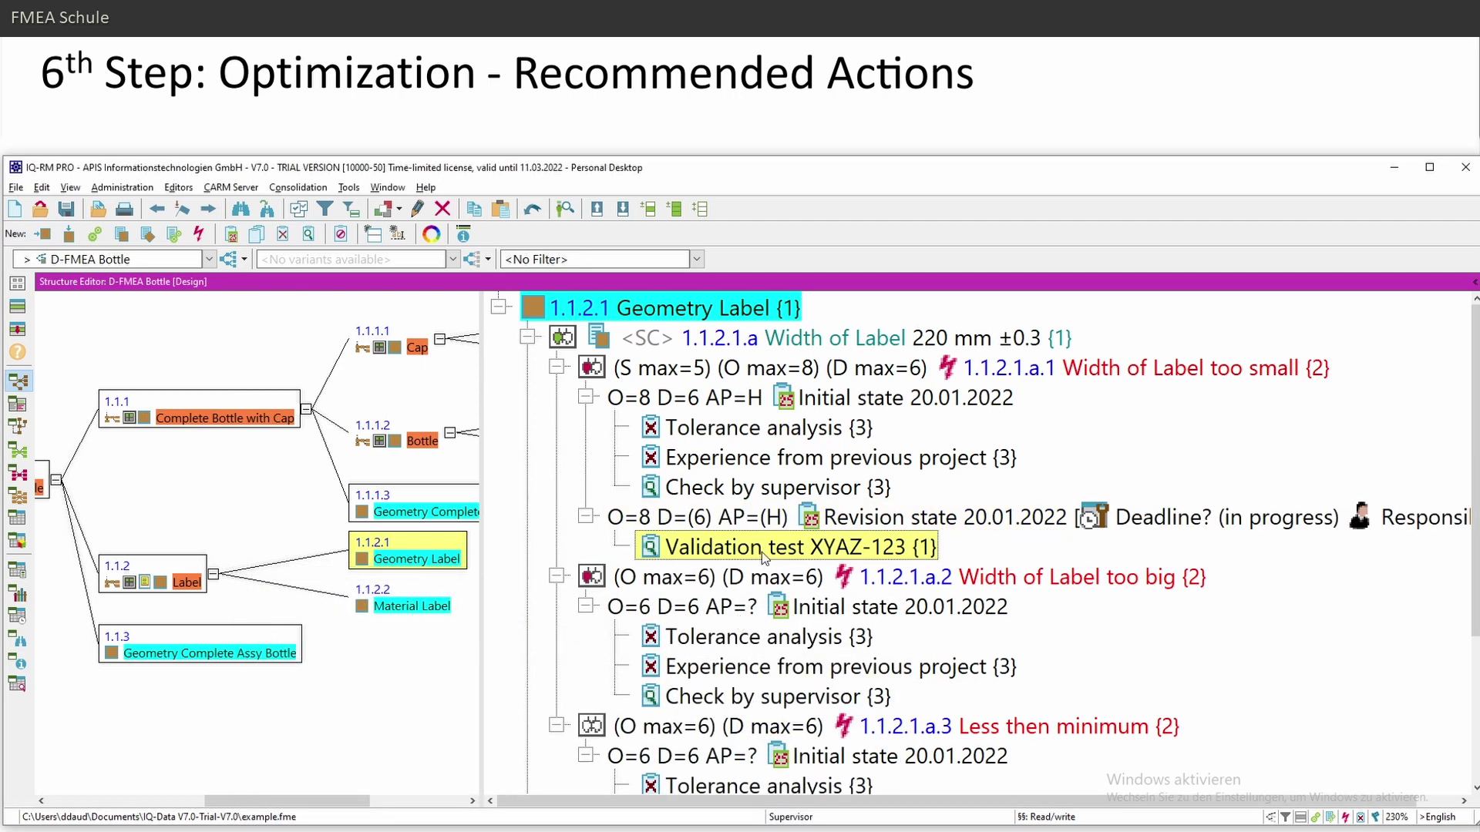
pyautogui.moveTo(484, 562); pyautogui.dragTo(187, 559)
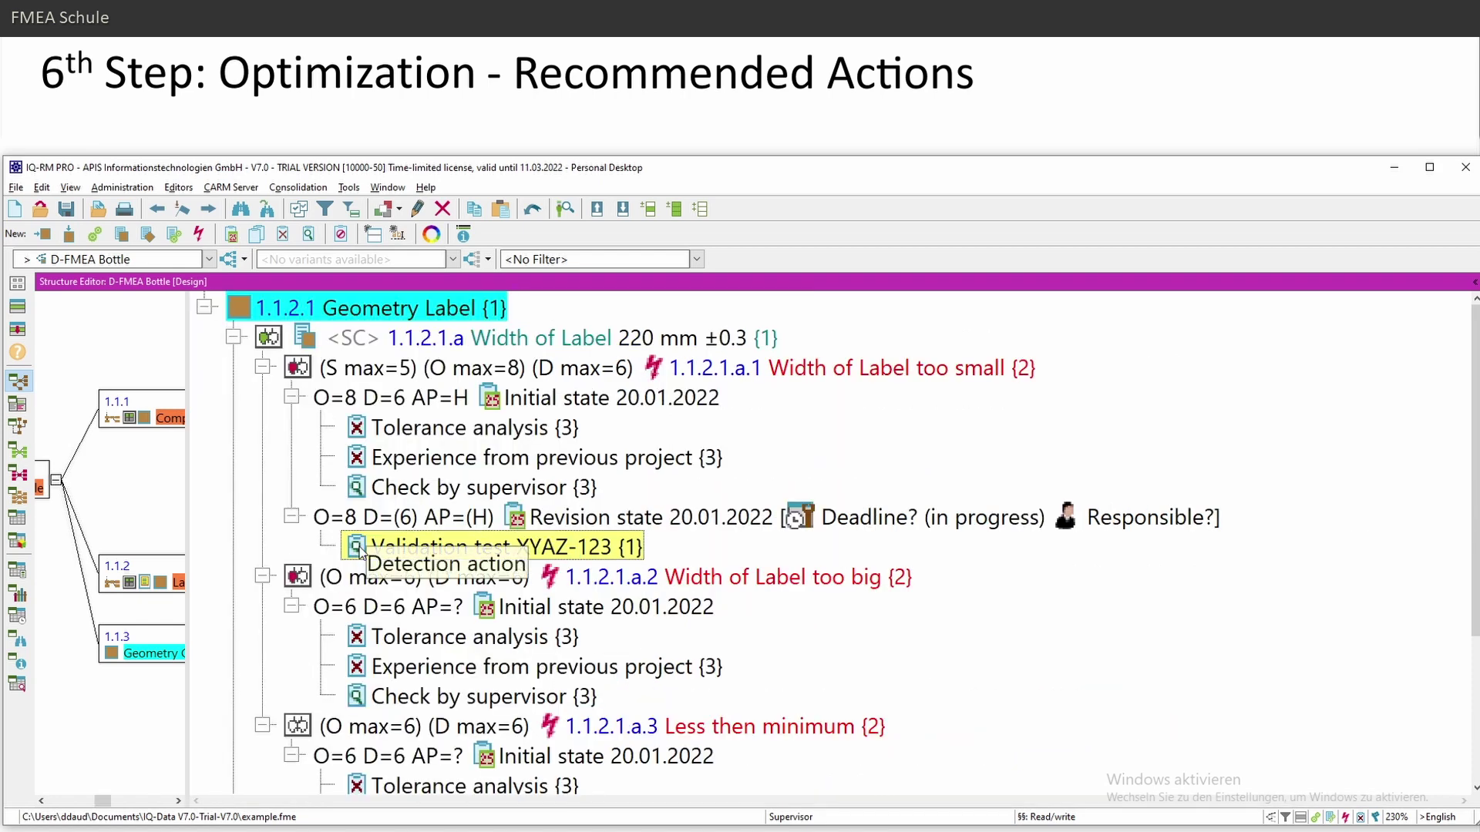
# Step: Paste two copies of Validation test XYAZ-123 under the same revision state
pyautogui.click(651, 518)
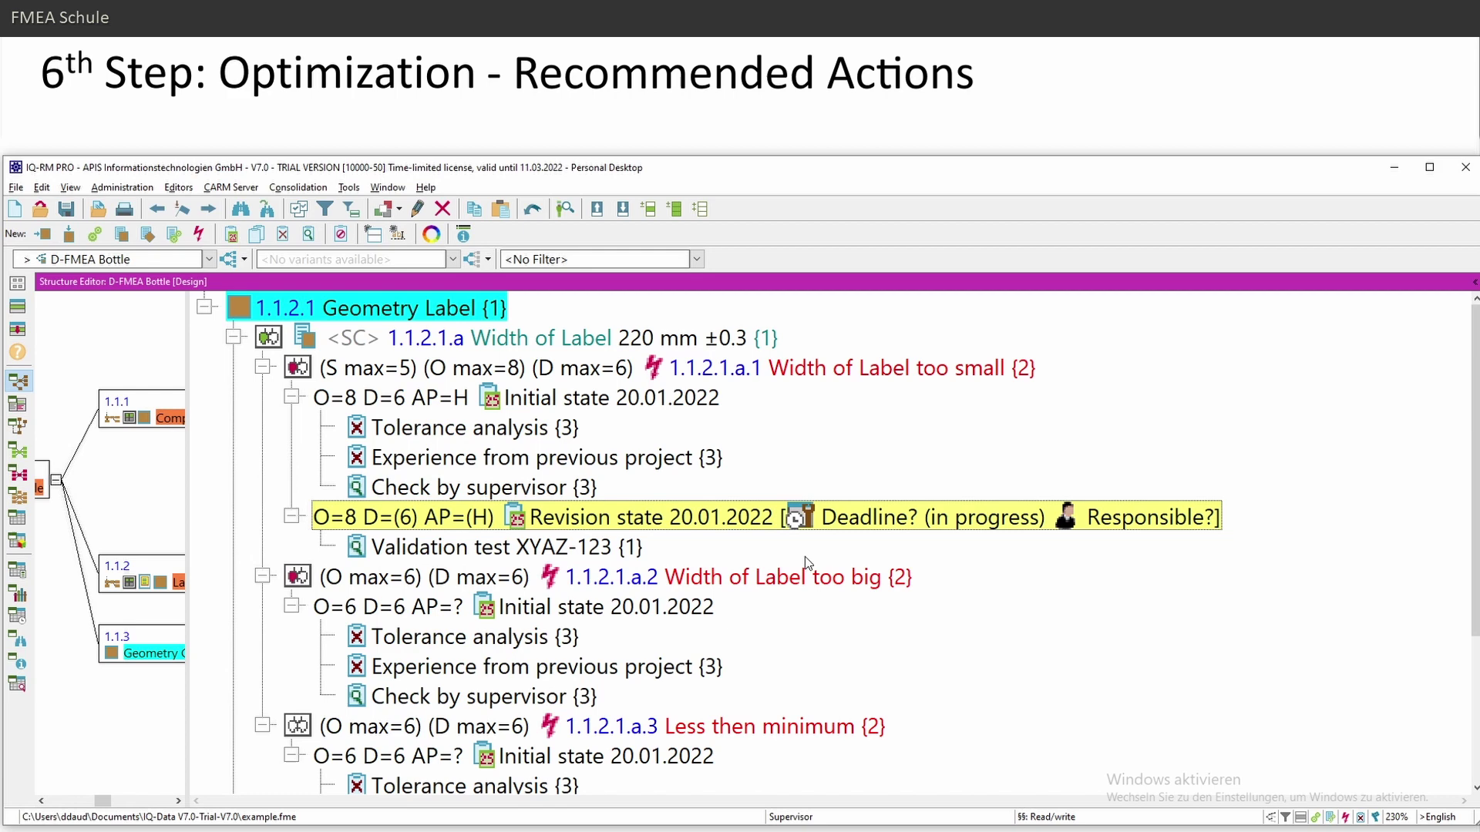
pyautogui.click(572, 549)
pyautogui.click(926, 526)
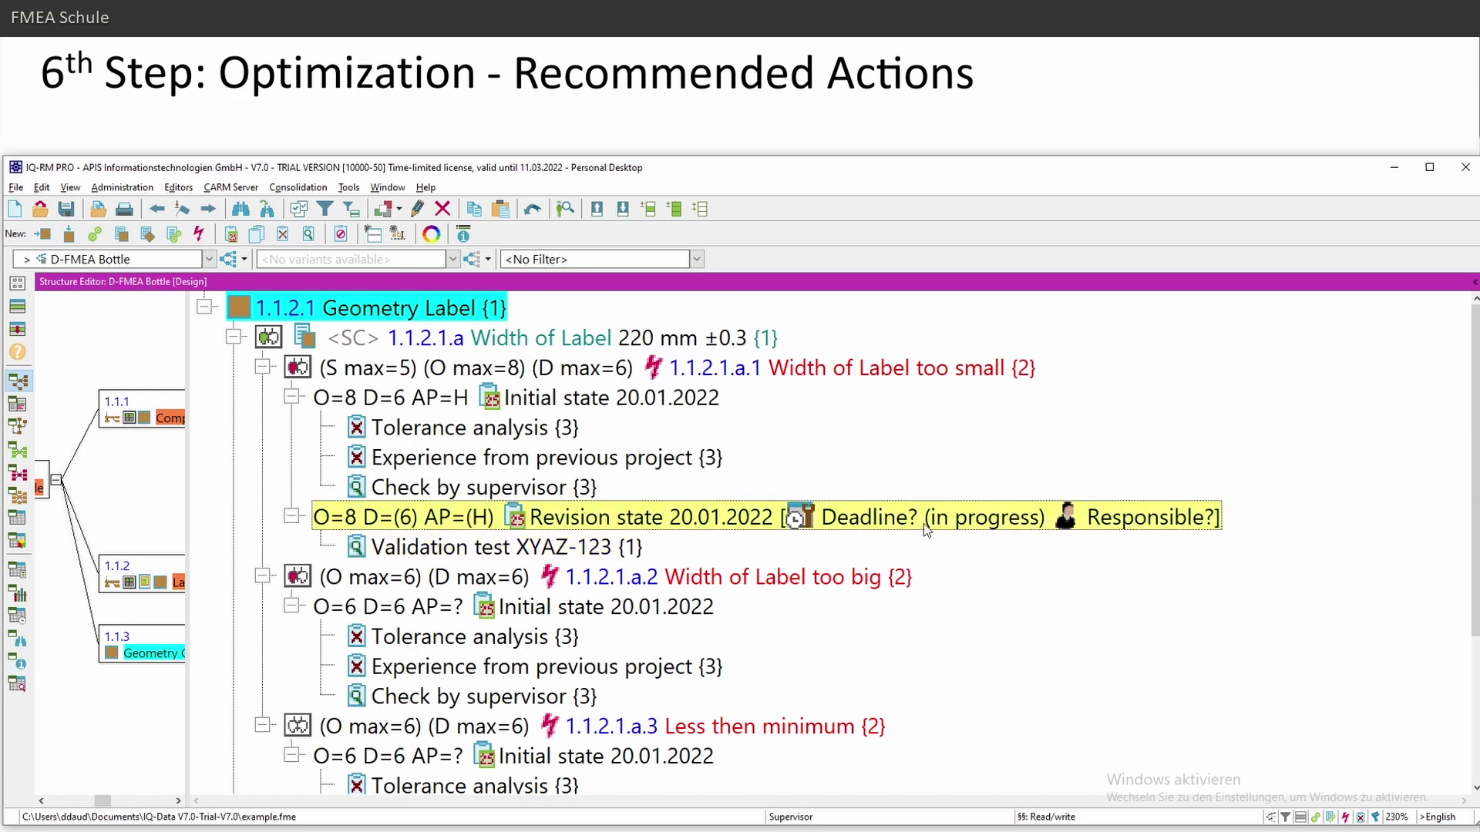
pyautogui.click(595, 552)
pyautogui.click(604, 531)
pyautogui.click(608, 553)
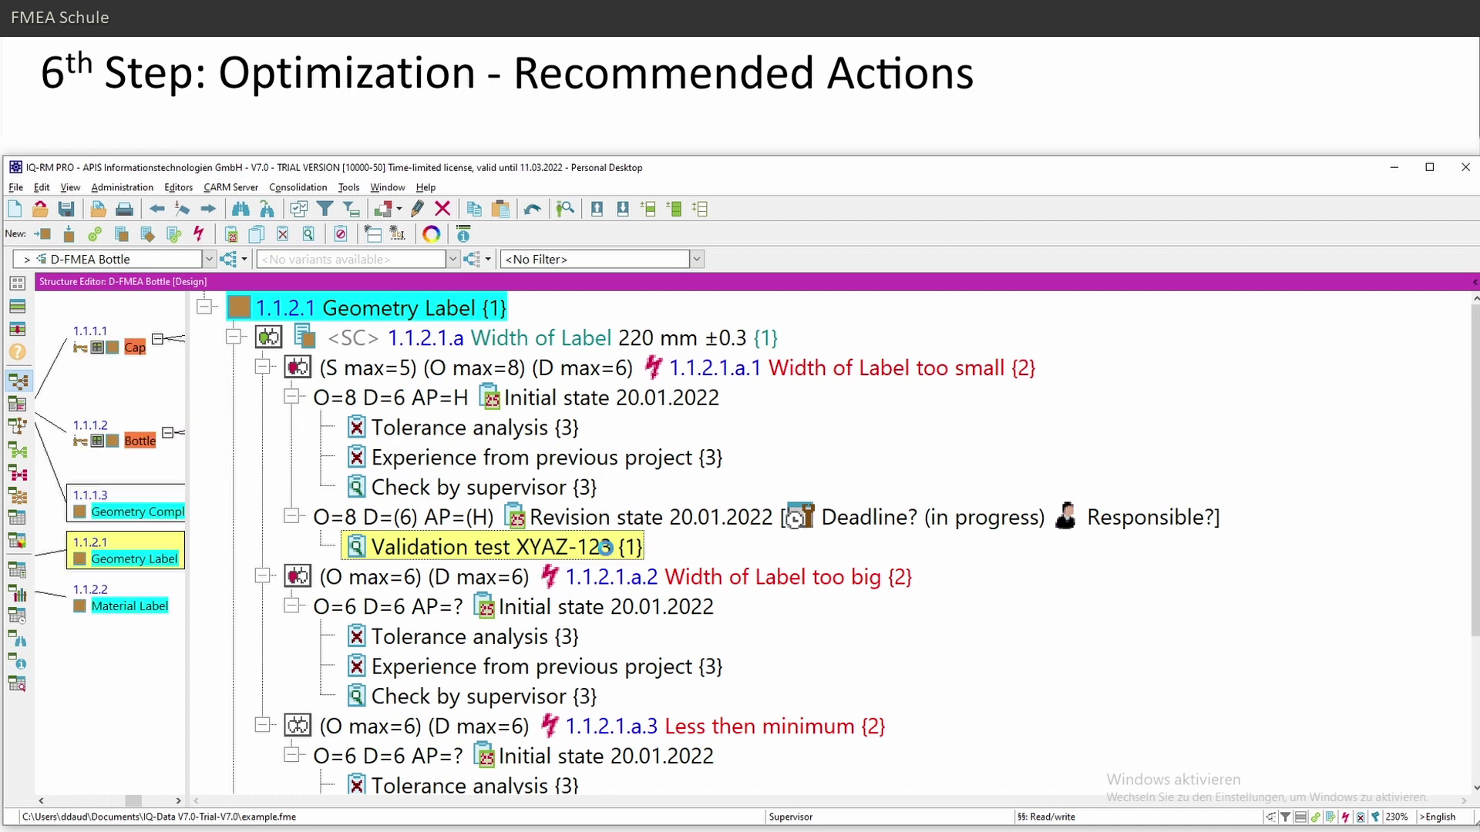
pyautogui.hotkey('ctrl', 'v')
pyautogui.hotkey('ctrl', 'v')
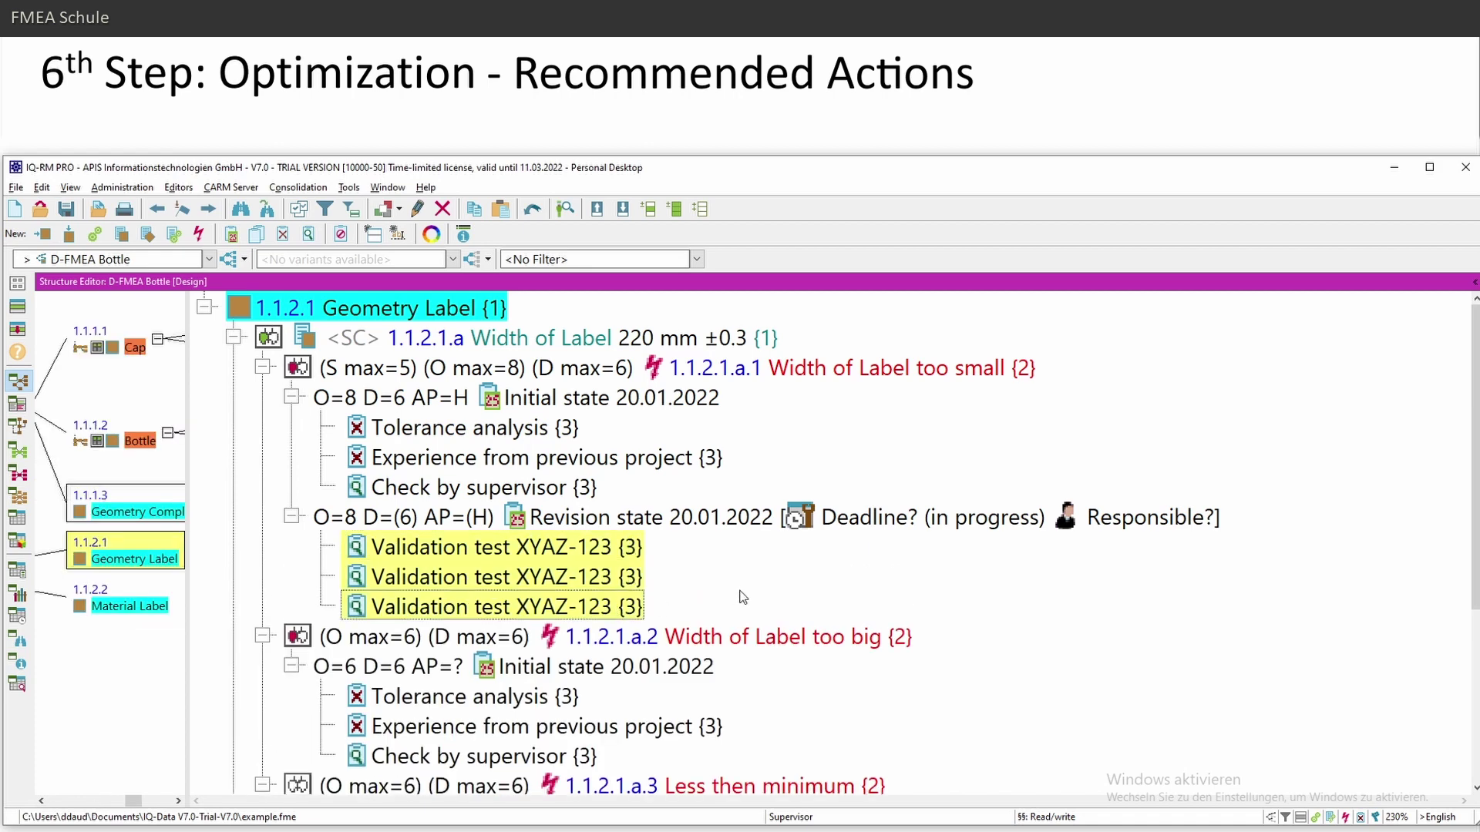
# Step: Check the three Validation test XYAZ-123 entries under the 20.01.2022 revision state
pyautogui.click(745, 527)
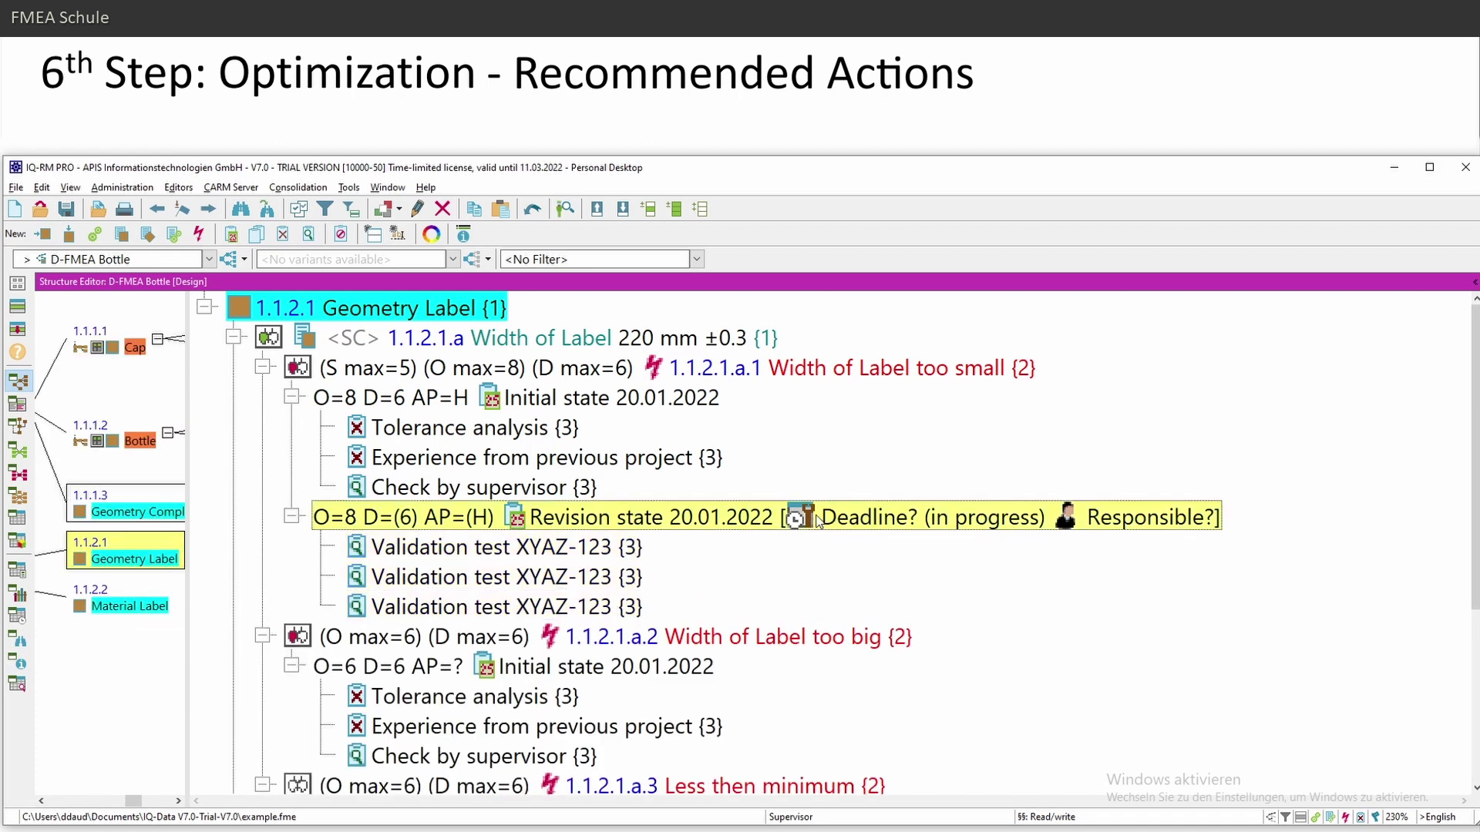
pyautogui.click(613, 574)
pyautogui.click(607, 614)
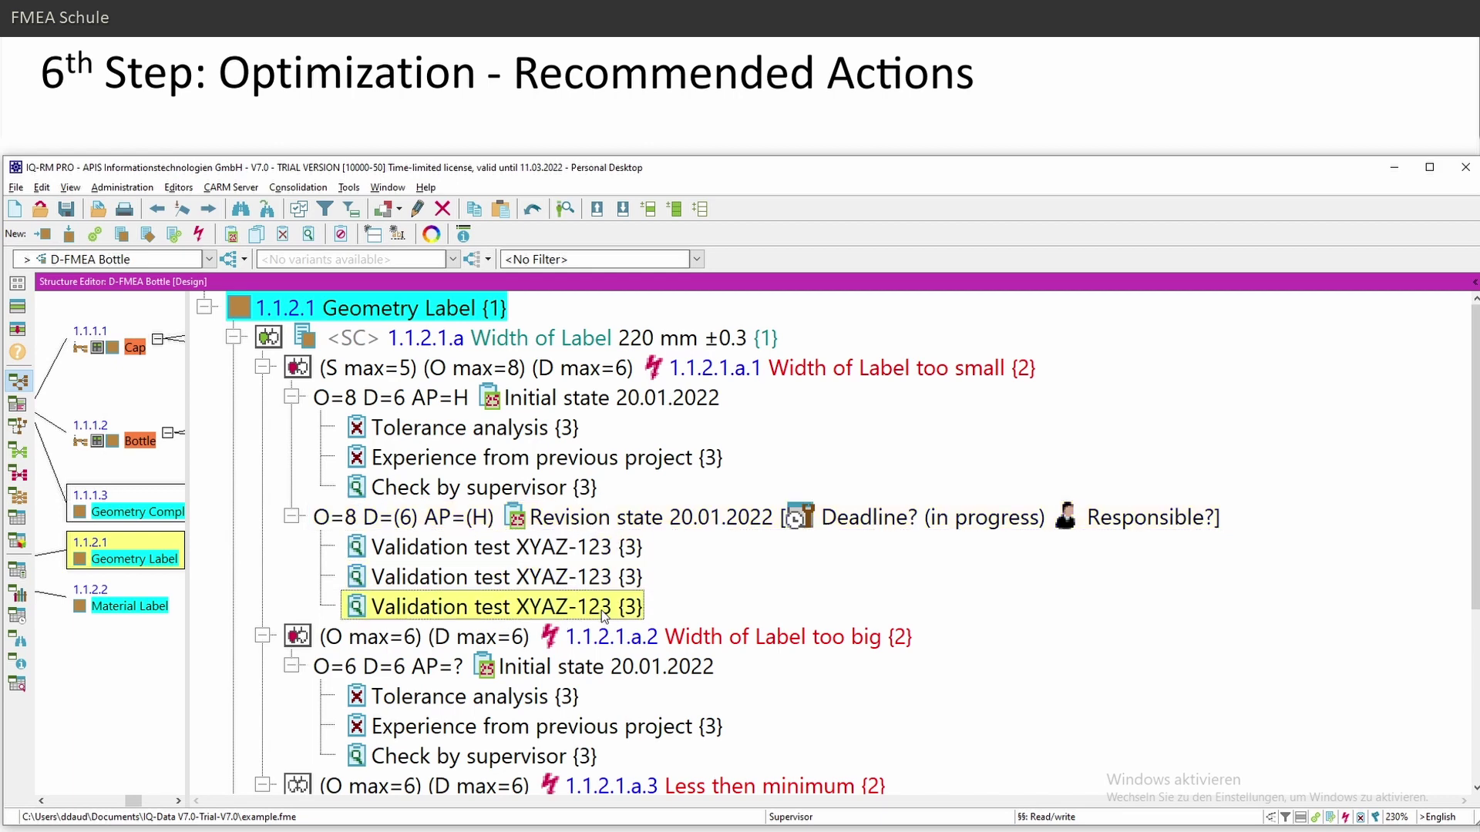
pyautogui.click(591, 586)
pyautogui.click(594, 556)
# Step: Set the revision deadline to 22 April 2022, then go to person Administration and save the change
pyautogui.doubleClick(802, 517)
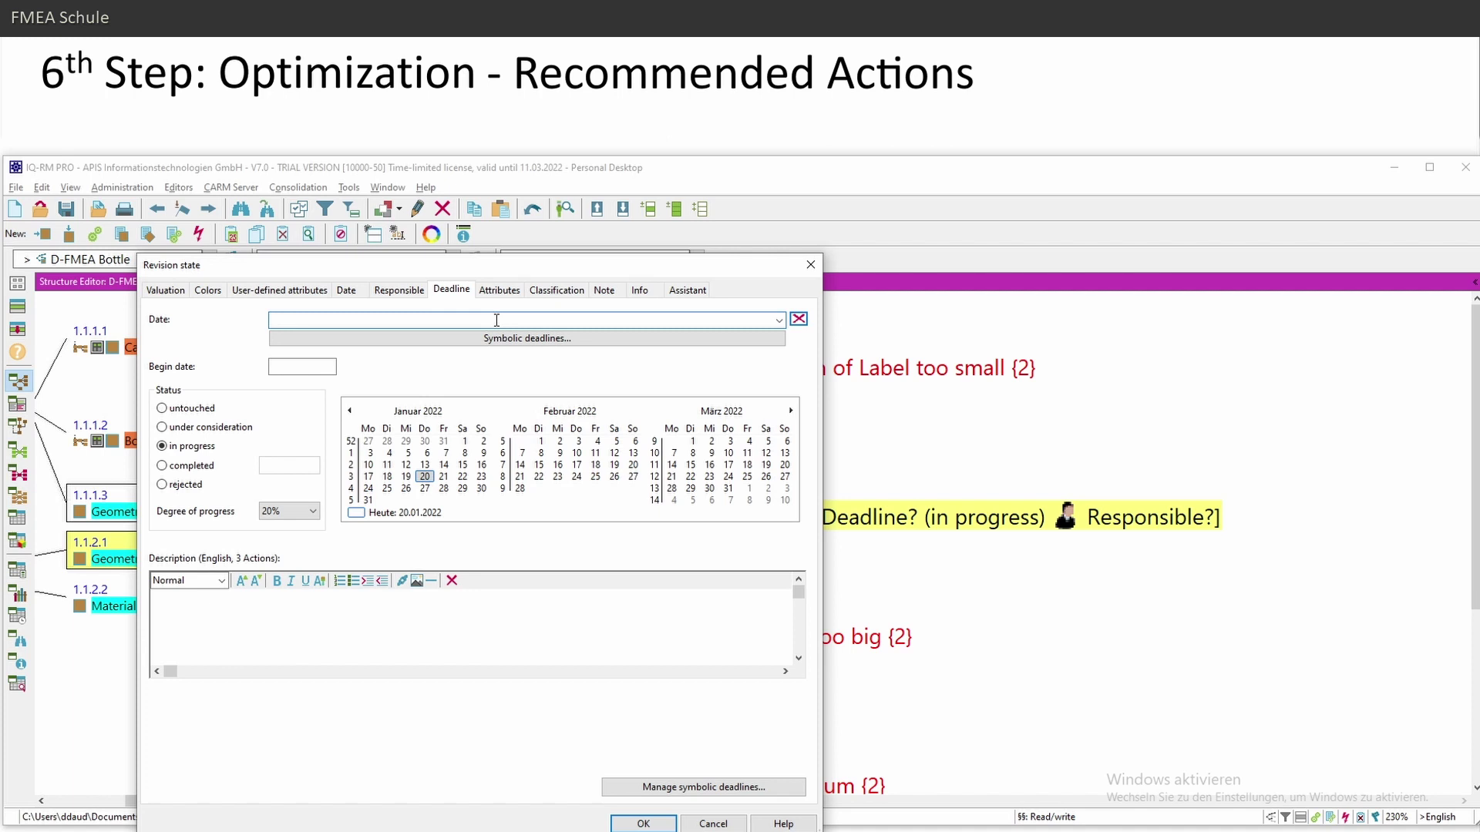
pyautogui.click(790, 411)
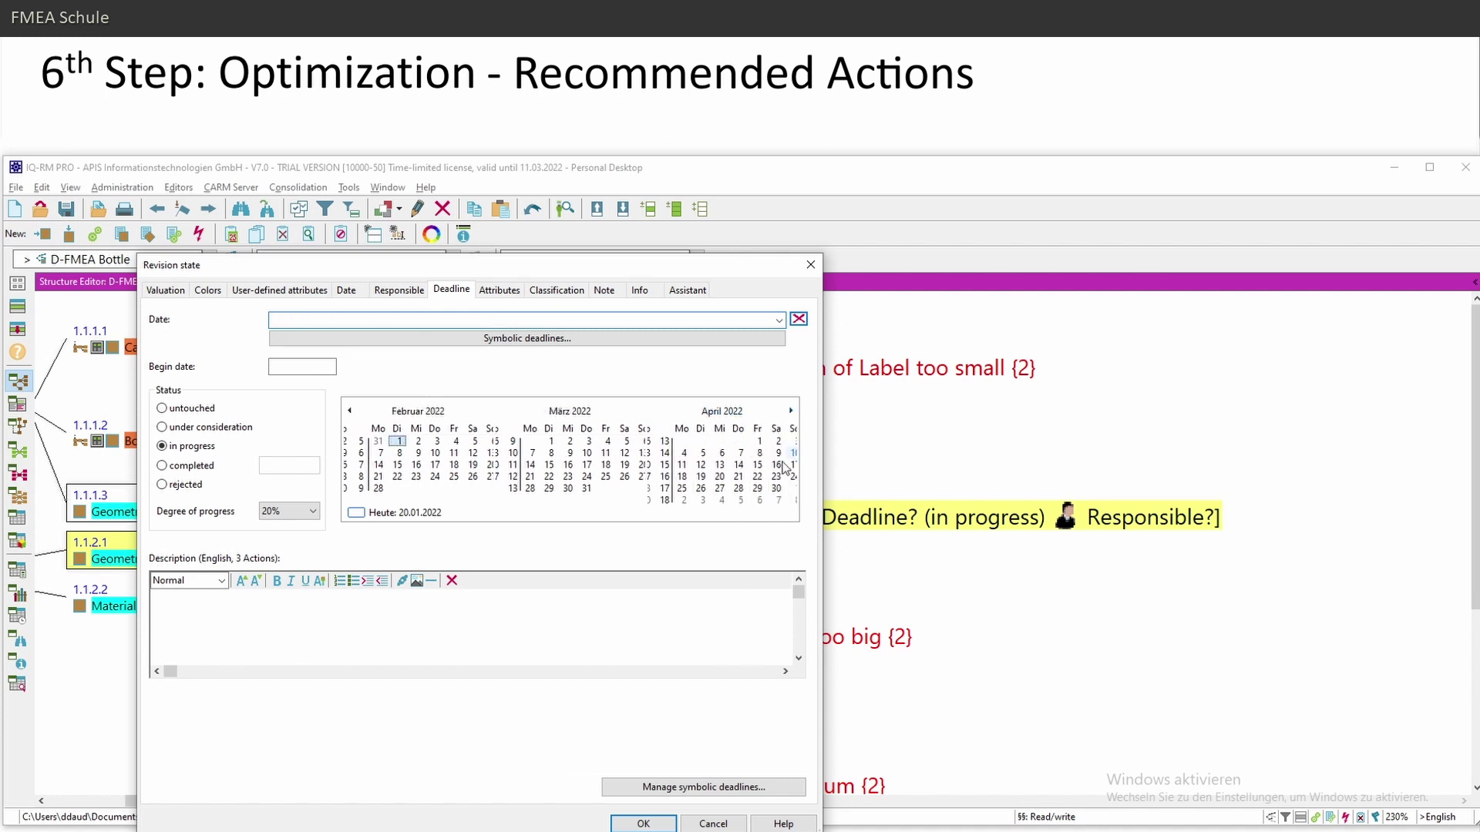
pyautogui.click(747, 478)
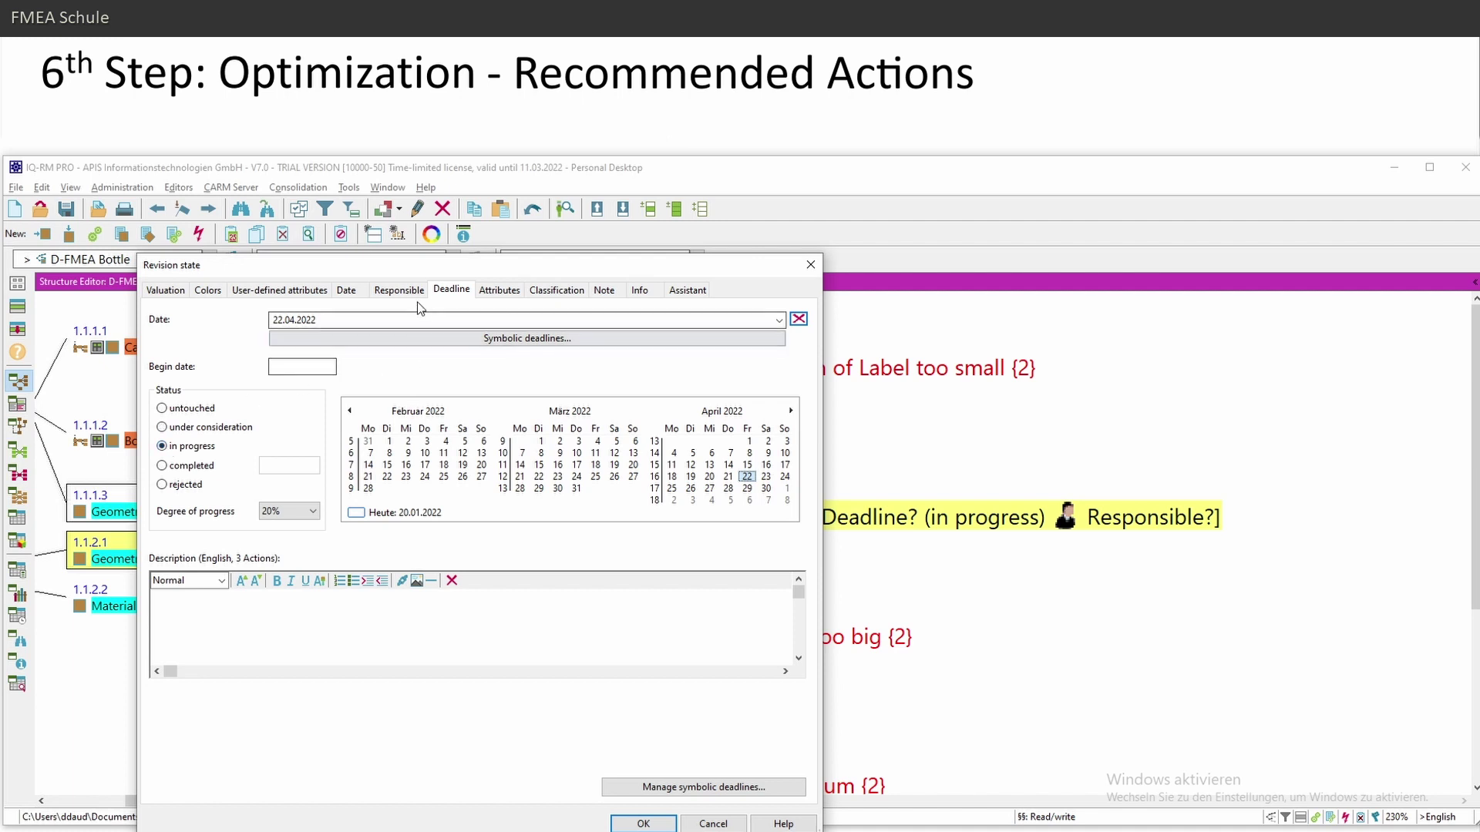
pyautogui.click(375, 292)
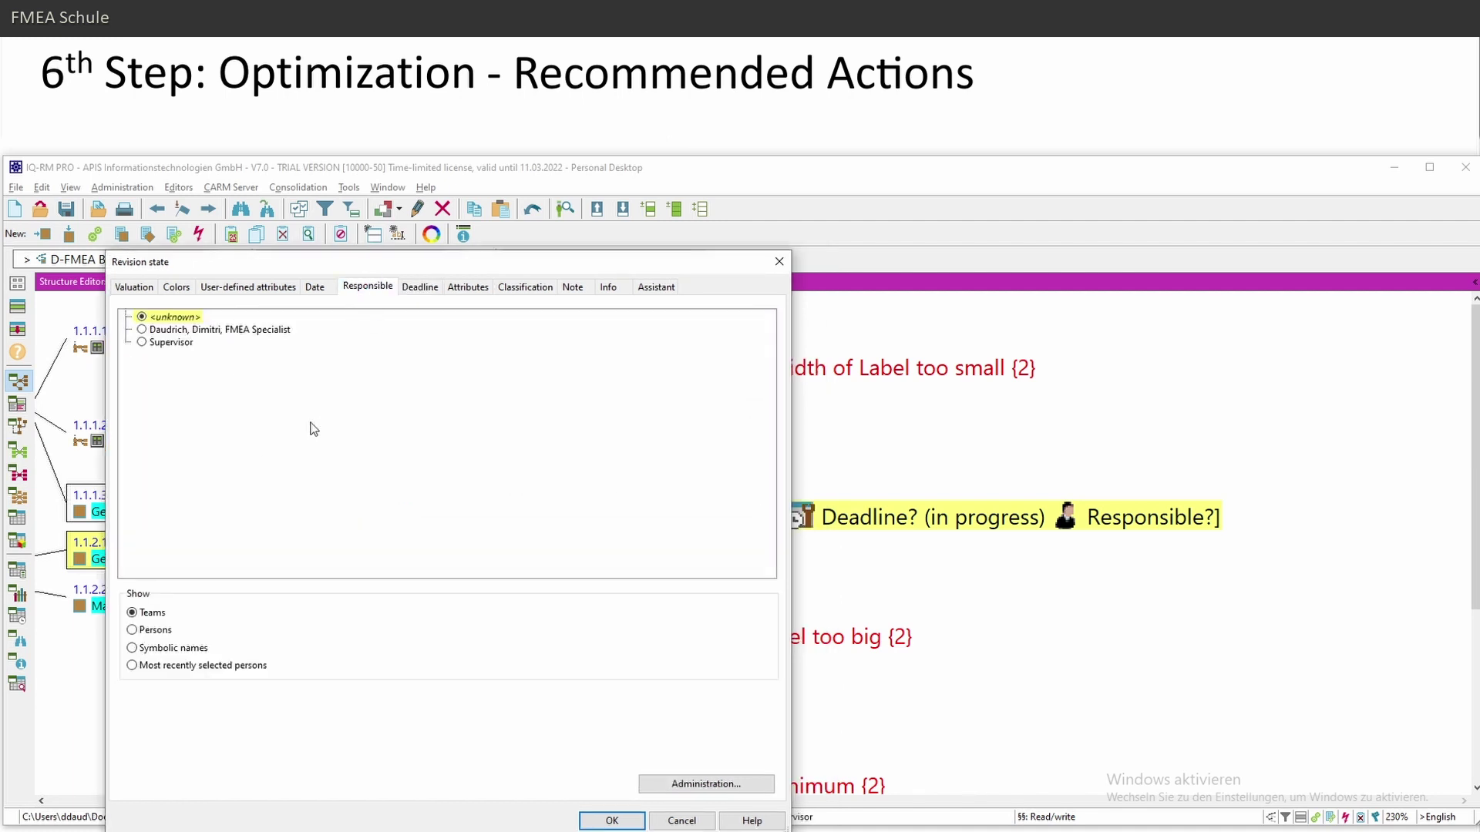
pyautogui.click(732, 786)
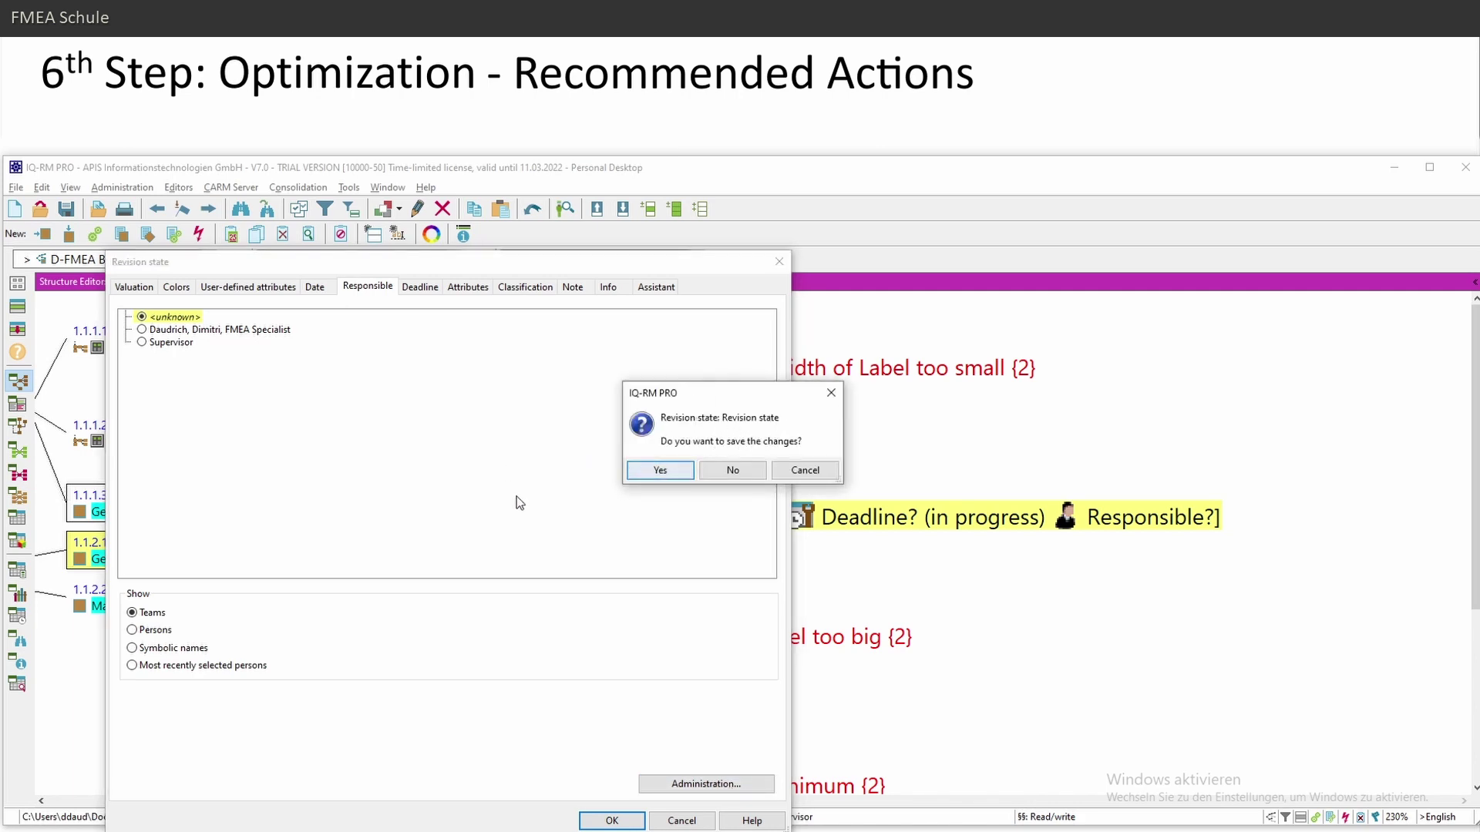
pyautogui.click(659, 470)
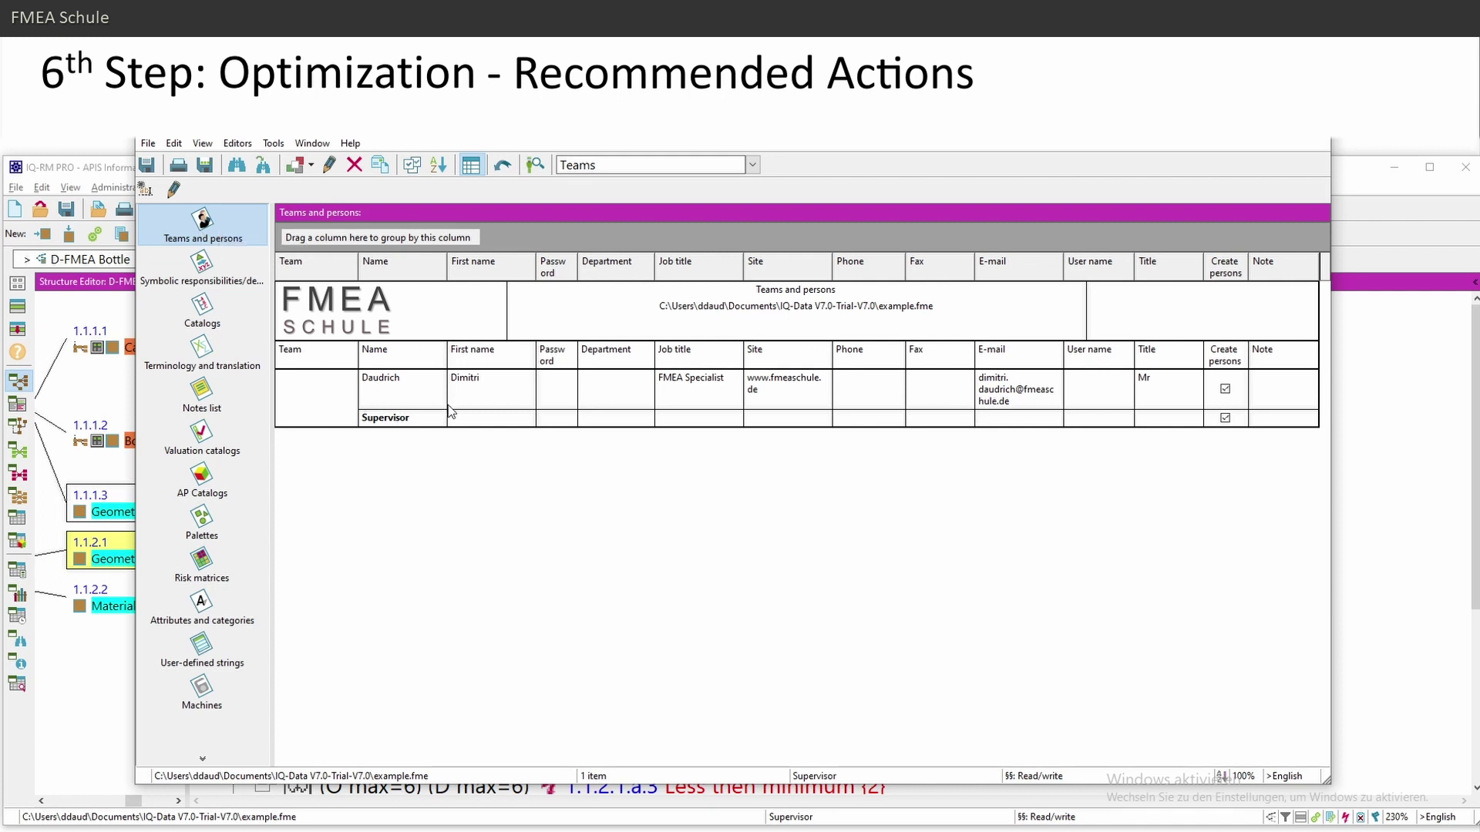
# Step: Add a placeholder person to Teams and persons, then make the FMEA Specialist responsible for the revision state
pyautogui.rightClick(400, 386)
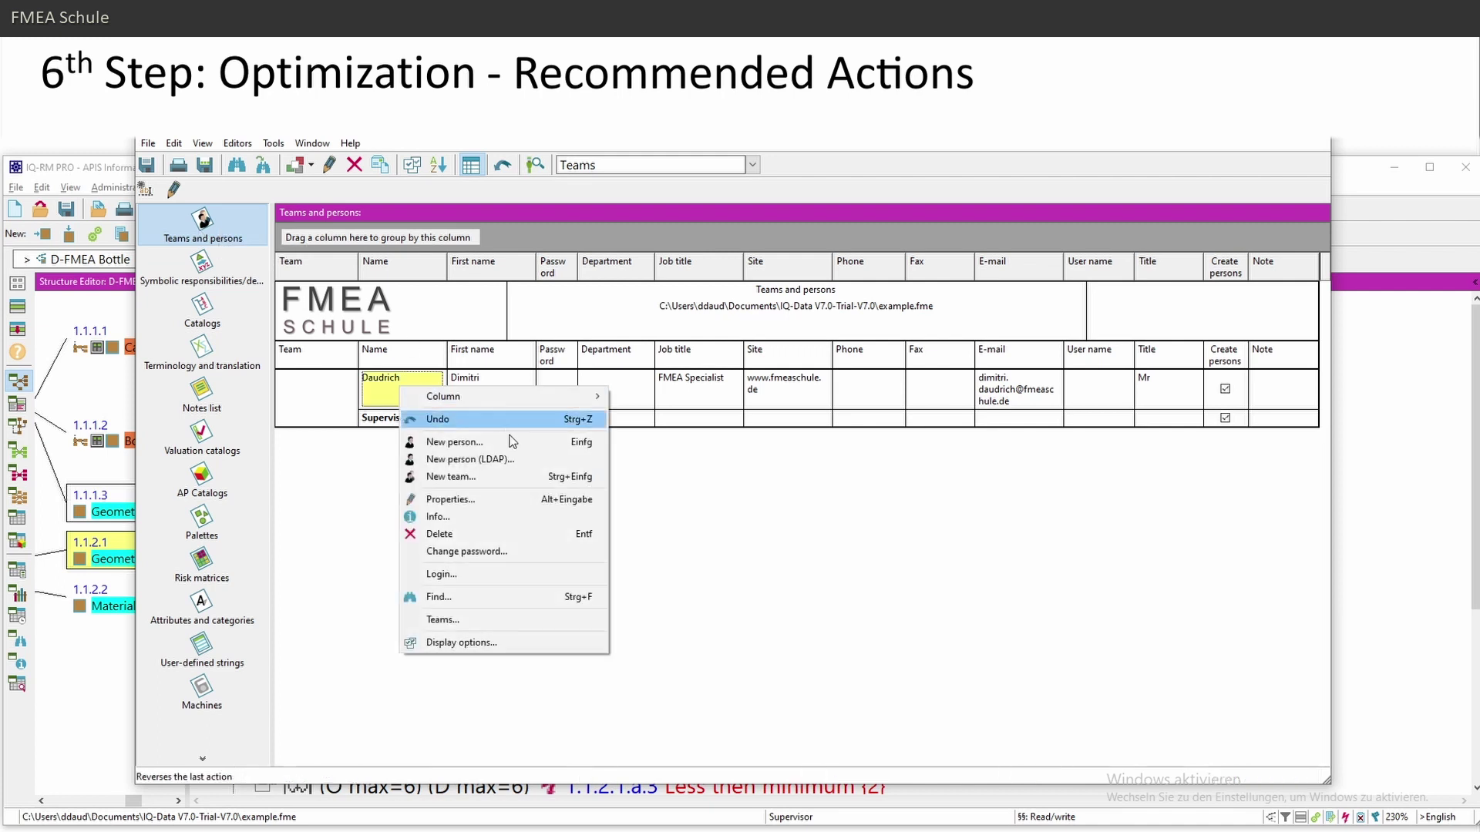
pyautogui.click(472, 444)
pyautogui.write('La')
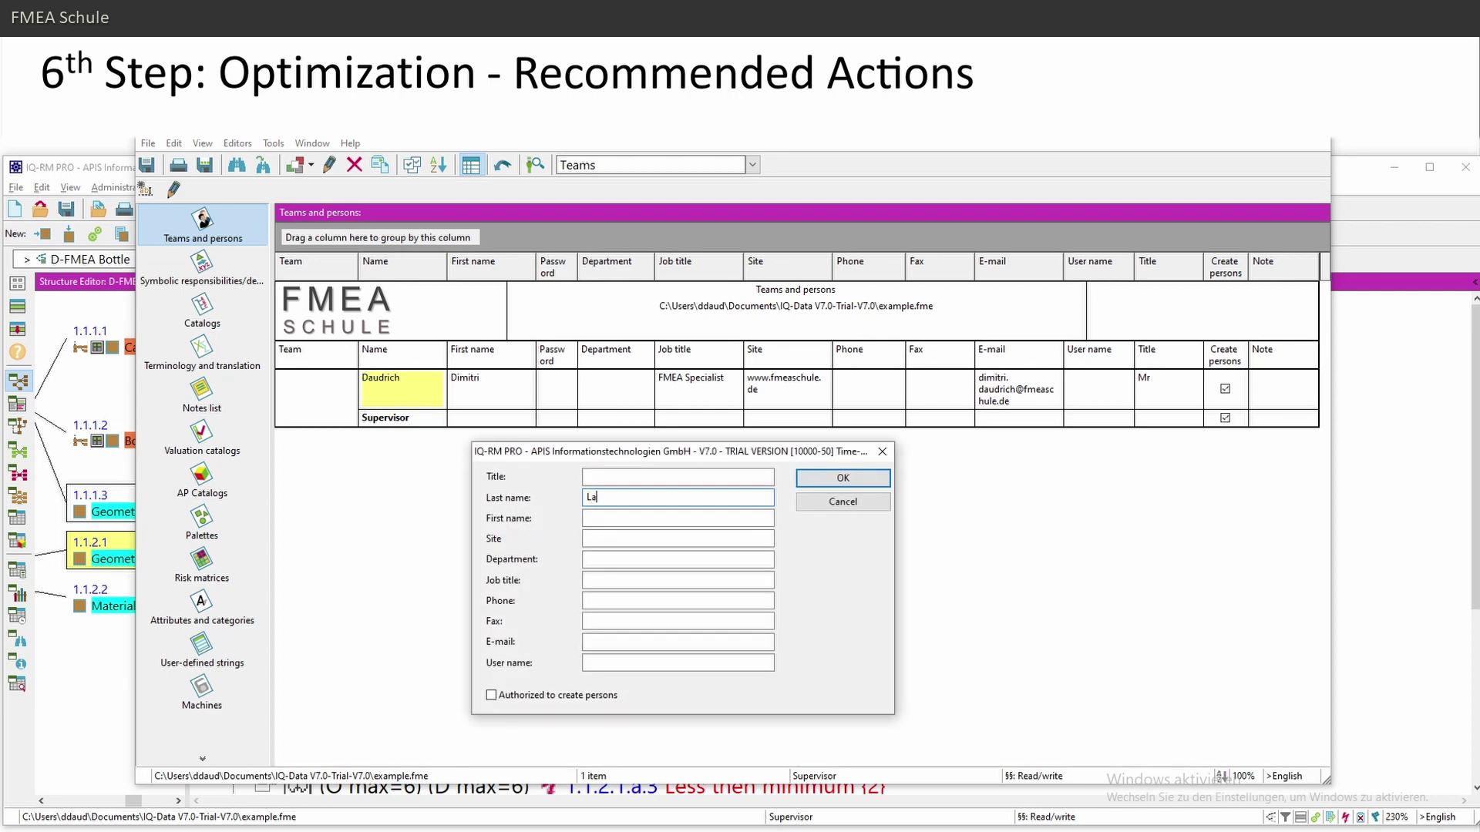
pyautogui.write('First name')
pyautogui.press('Return')
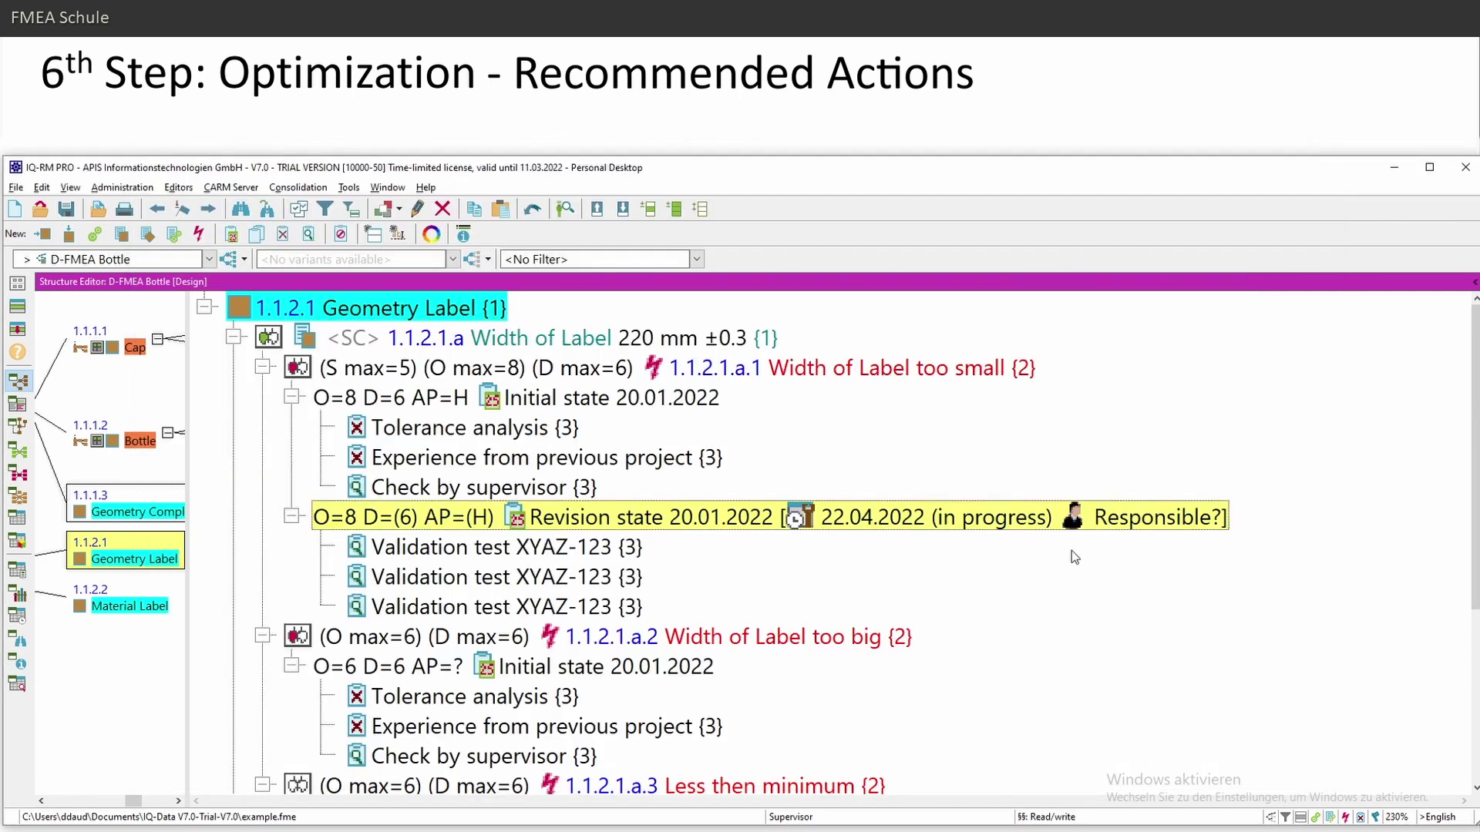
pyautogui.doubleClick(1081, 523)
pyautogui.click(189, 333)
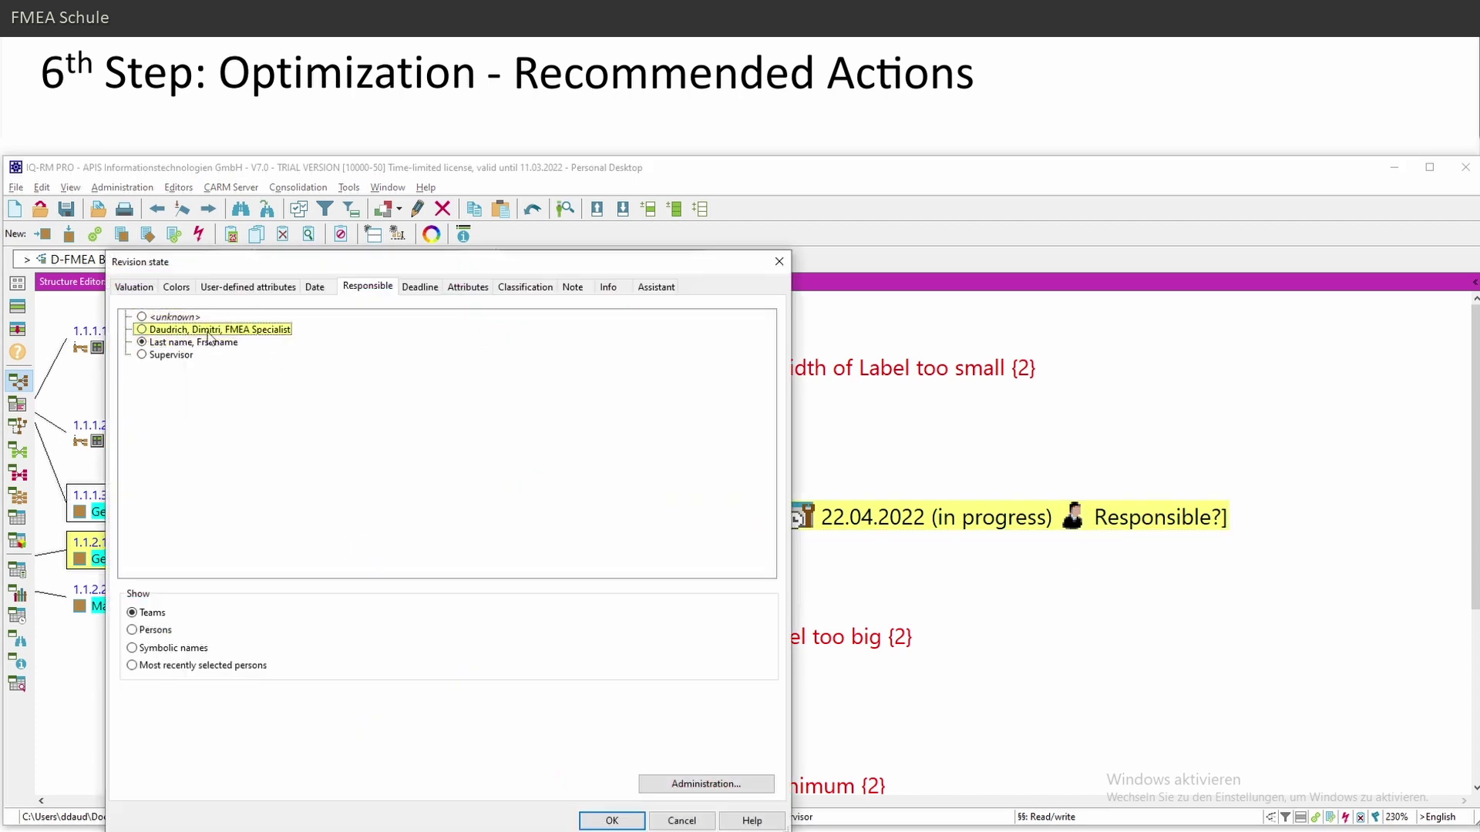
# Step: Confirm the FMEA Specialist as responsible and reselect the validation tests and 20.01.2022 revision state
pyautogui.click(611, 820)
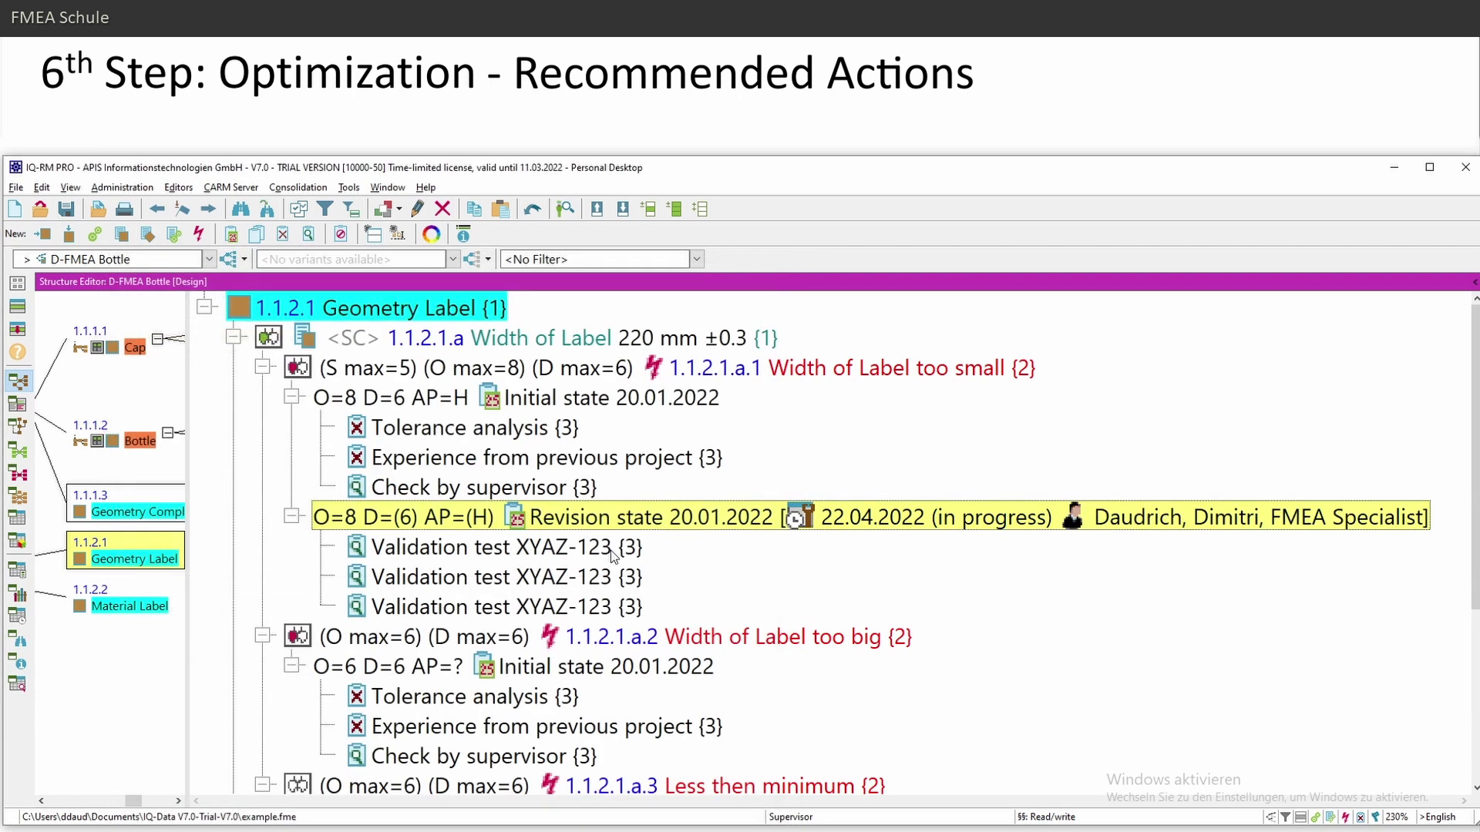
pyautogui.keyDown('shift'); pyautogui.click(592, 606); pyautogui.keyUp('shift')
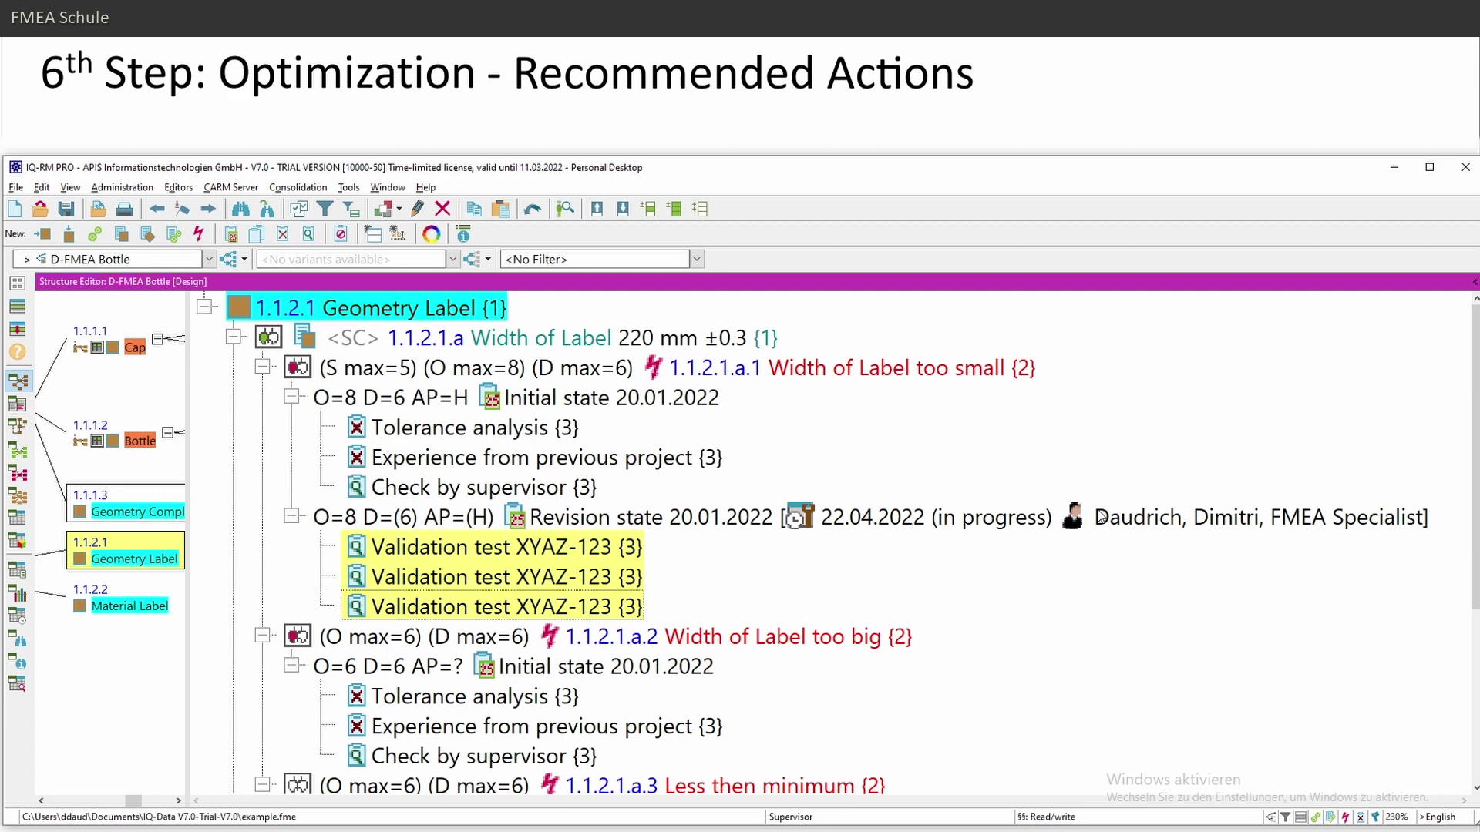
pyautogui.click(820, 523)
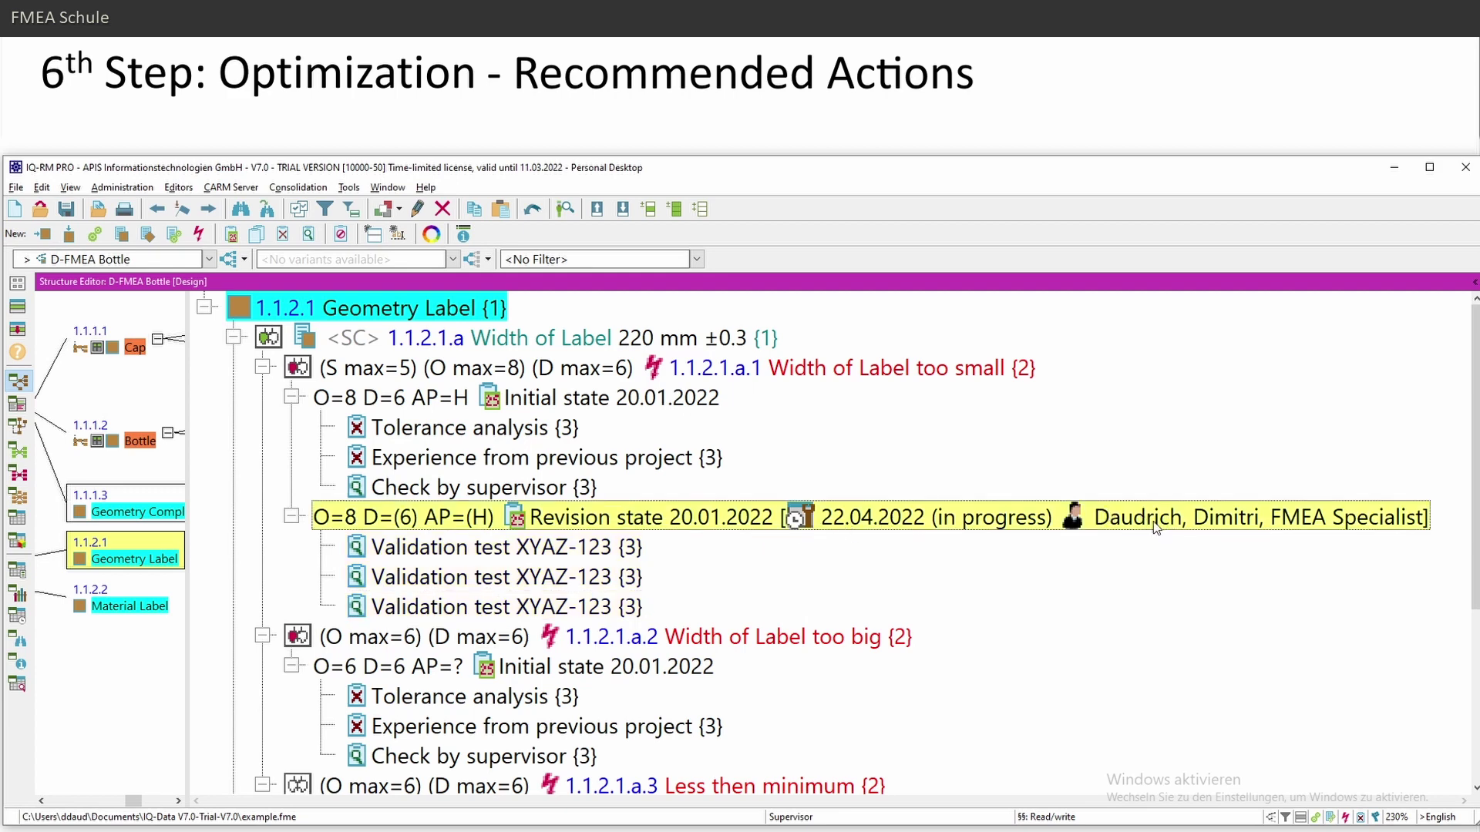
pyautogui.click(417, 547)
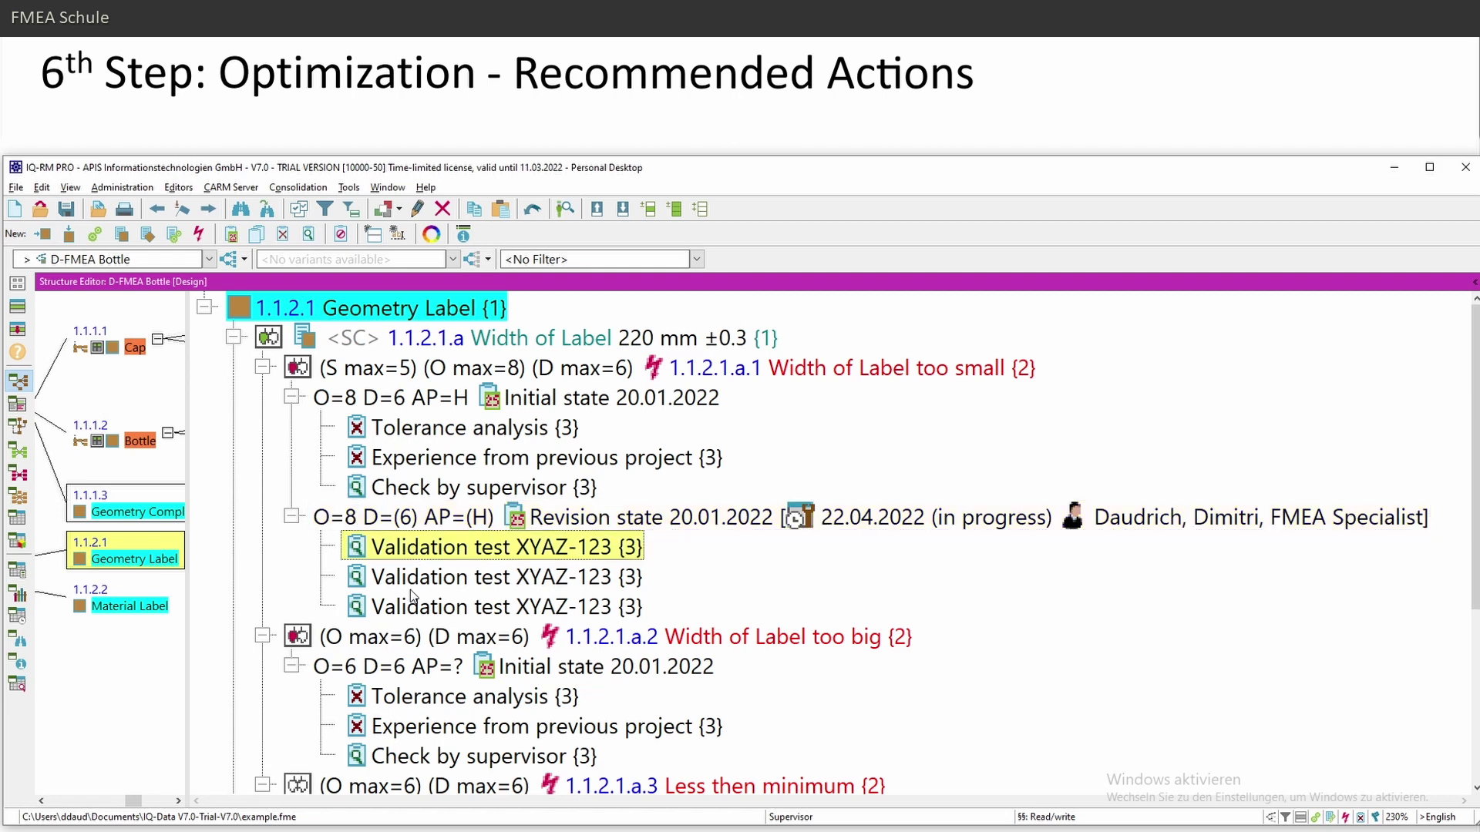
pyautogui.keyDown('shift'); pyautogui.click(410, 606); pyautogui.keyUp('shift')
pyautogui.click(377, 528)
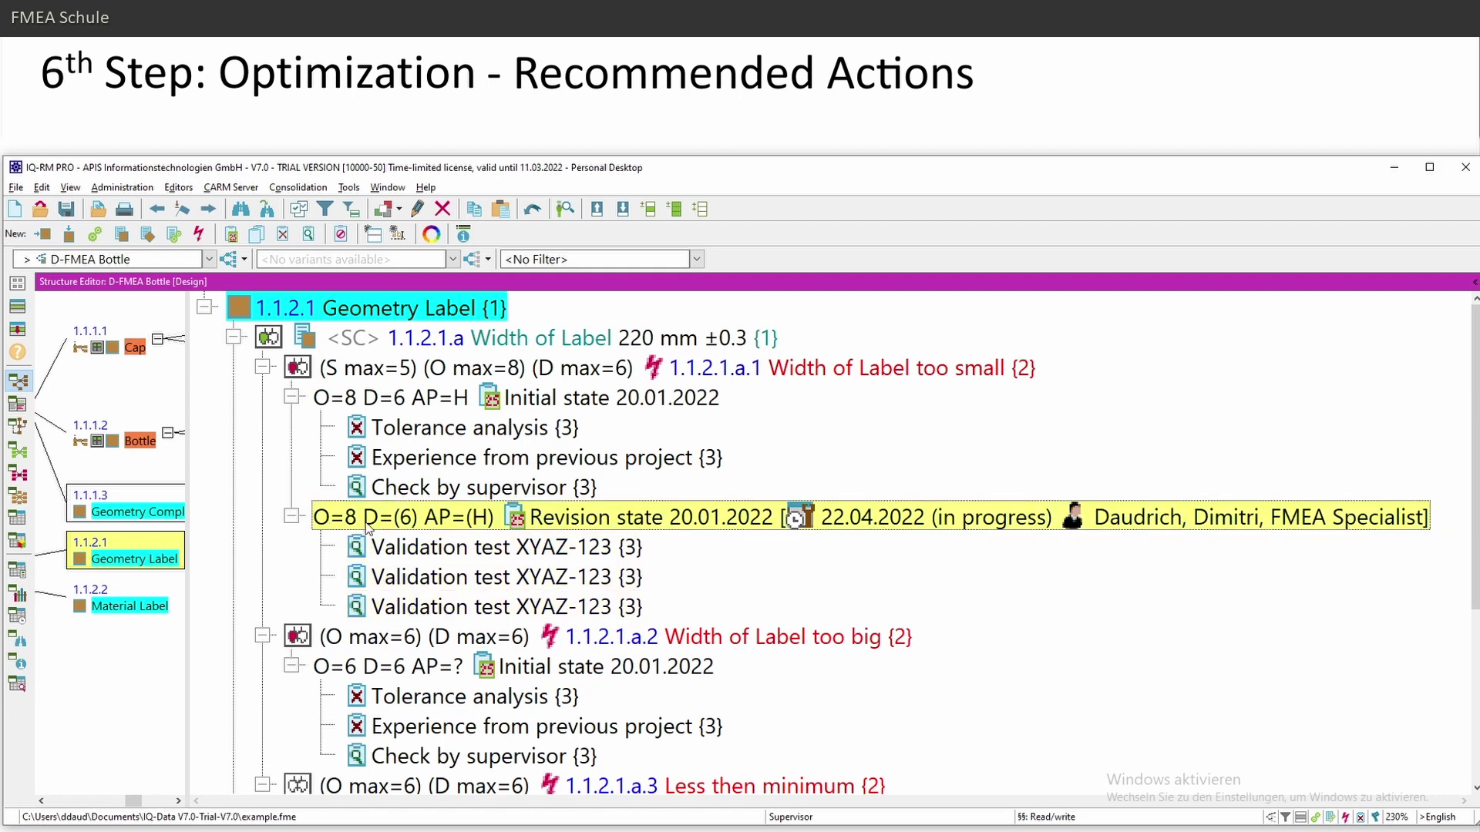
# Step: Lower the revision state's detection rating to 3 High (AP M), then insert a second revision state
pyautogui.rightClick(411, 527)
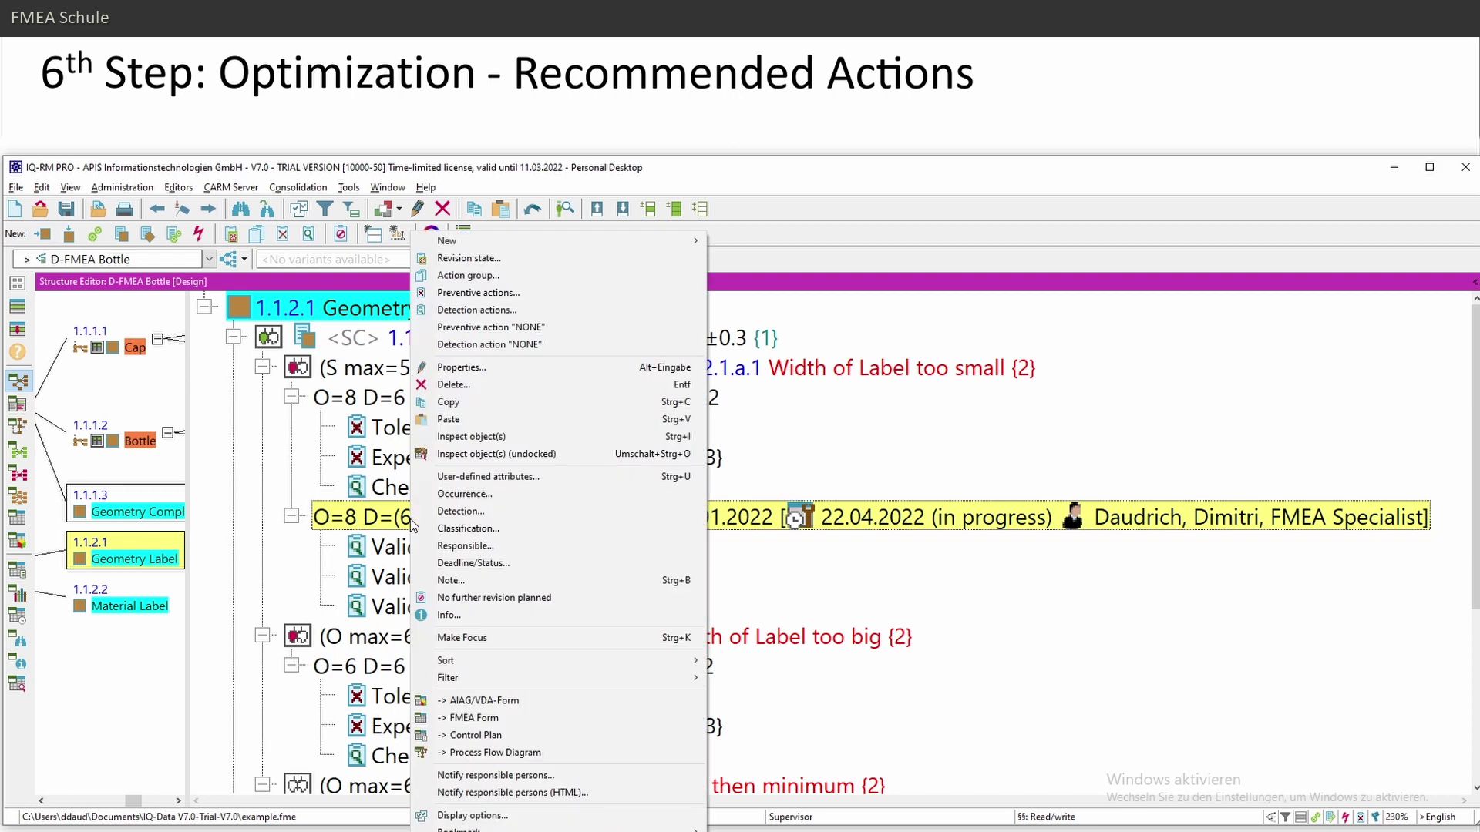
pyautogui.click(461, 511)
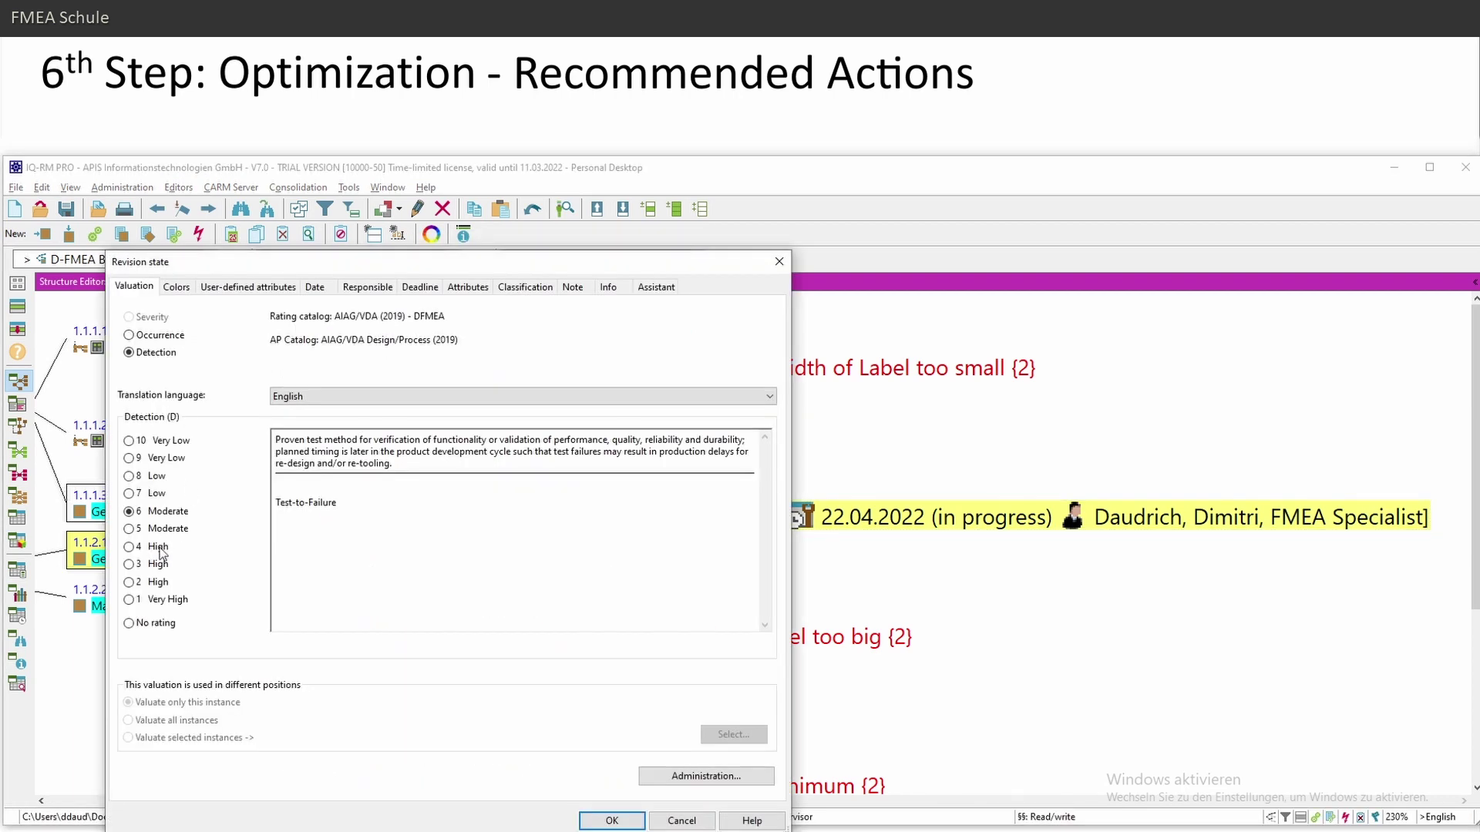
pyautogui.click(156, 565)
pyautogui.click(611, 821)
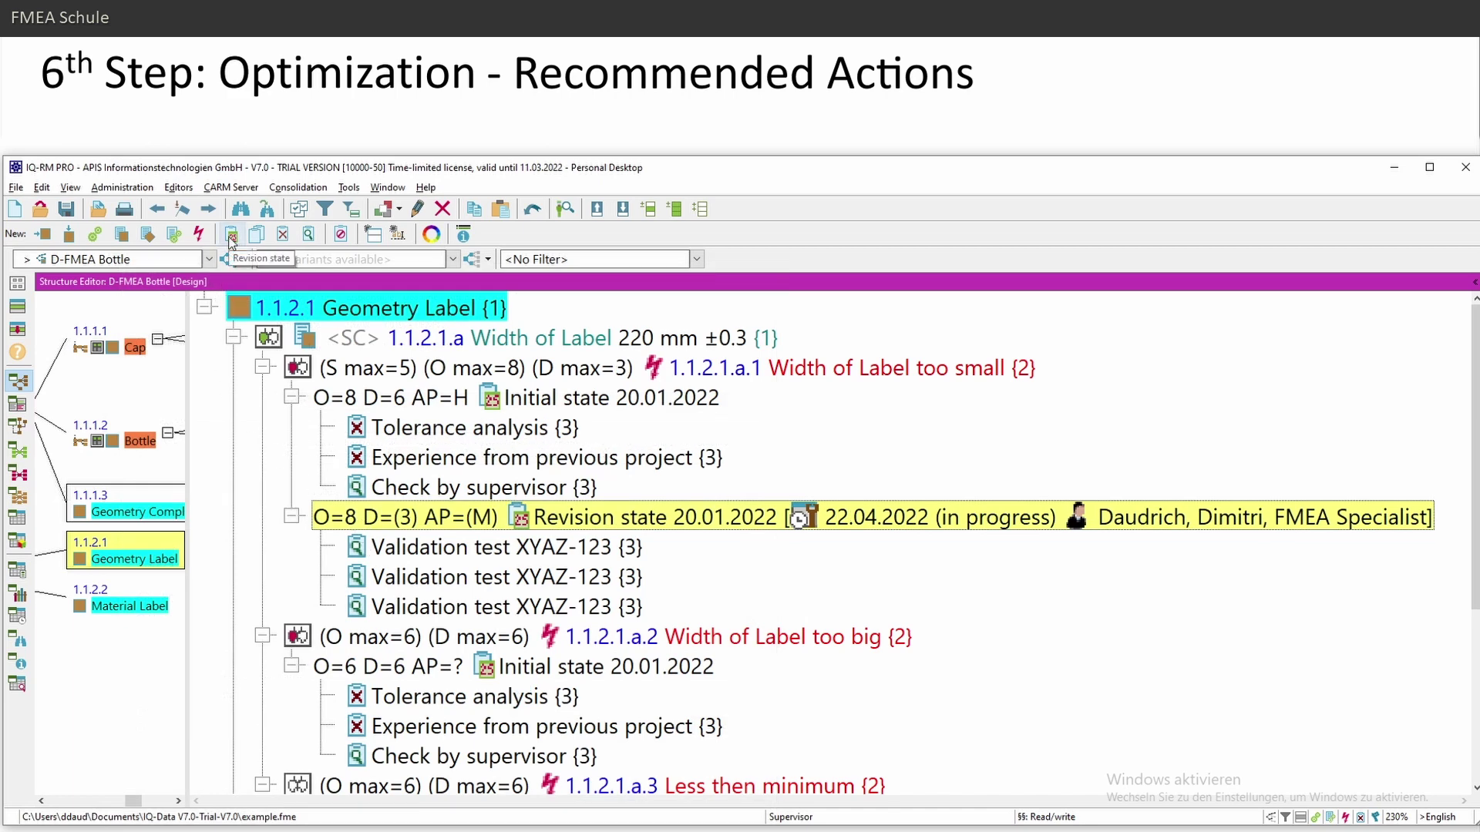
pyautogui.click(230, 235)
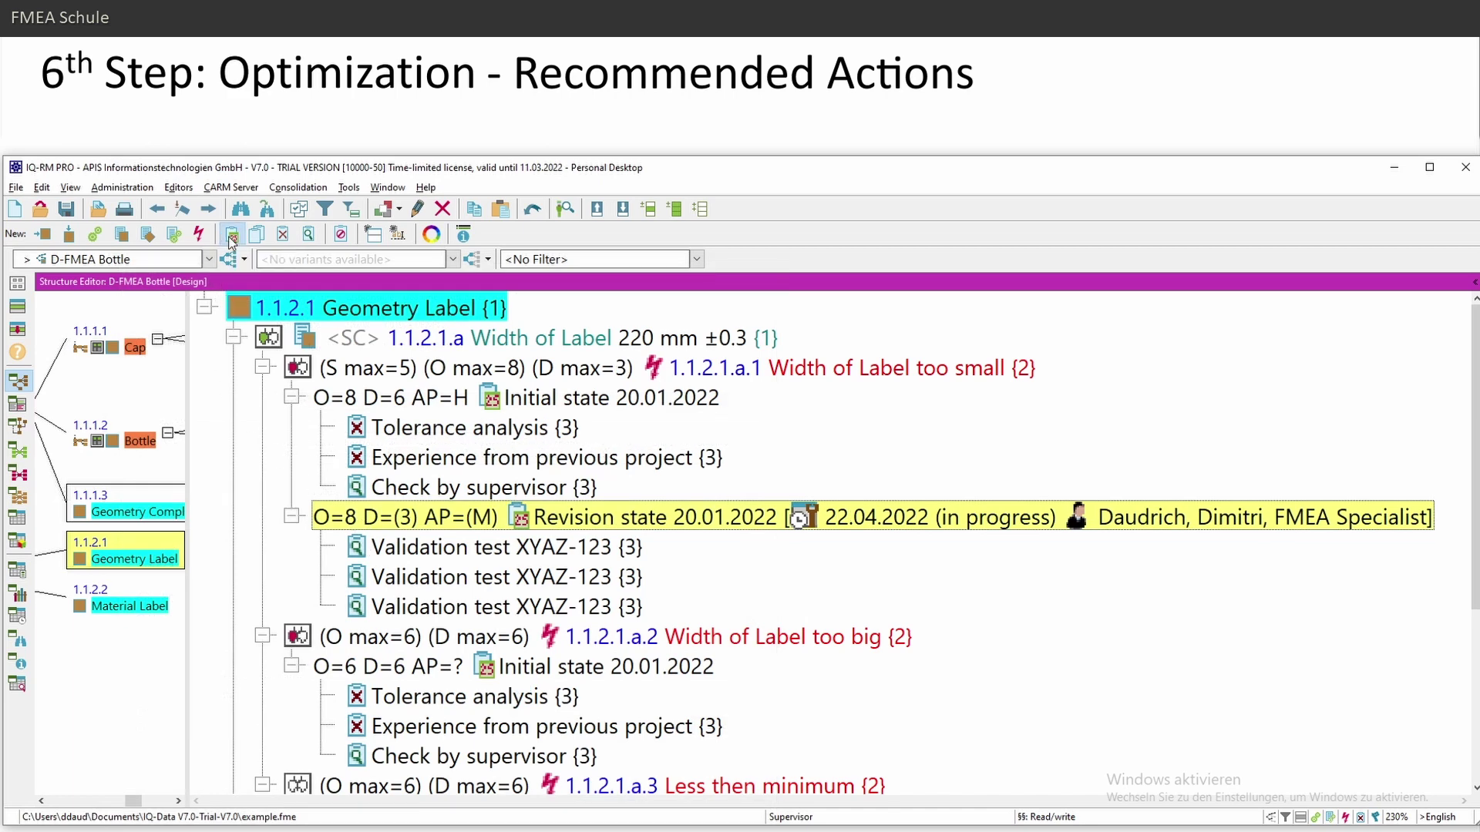
# Step: Enter the preventive action 'Reducing occurrence value due to positive tests' for the new revision state
pyautogui.click(283, 234)
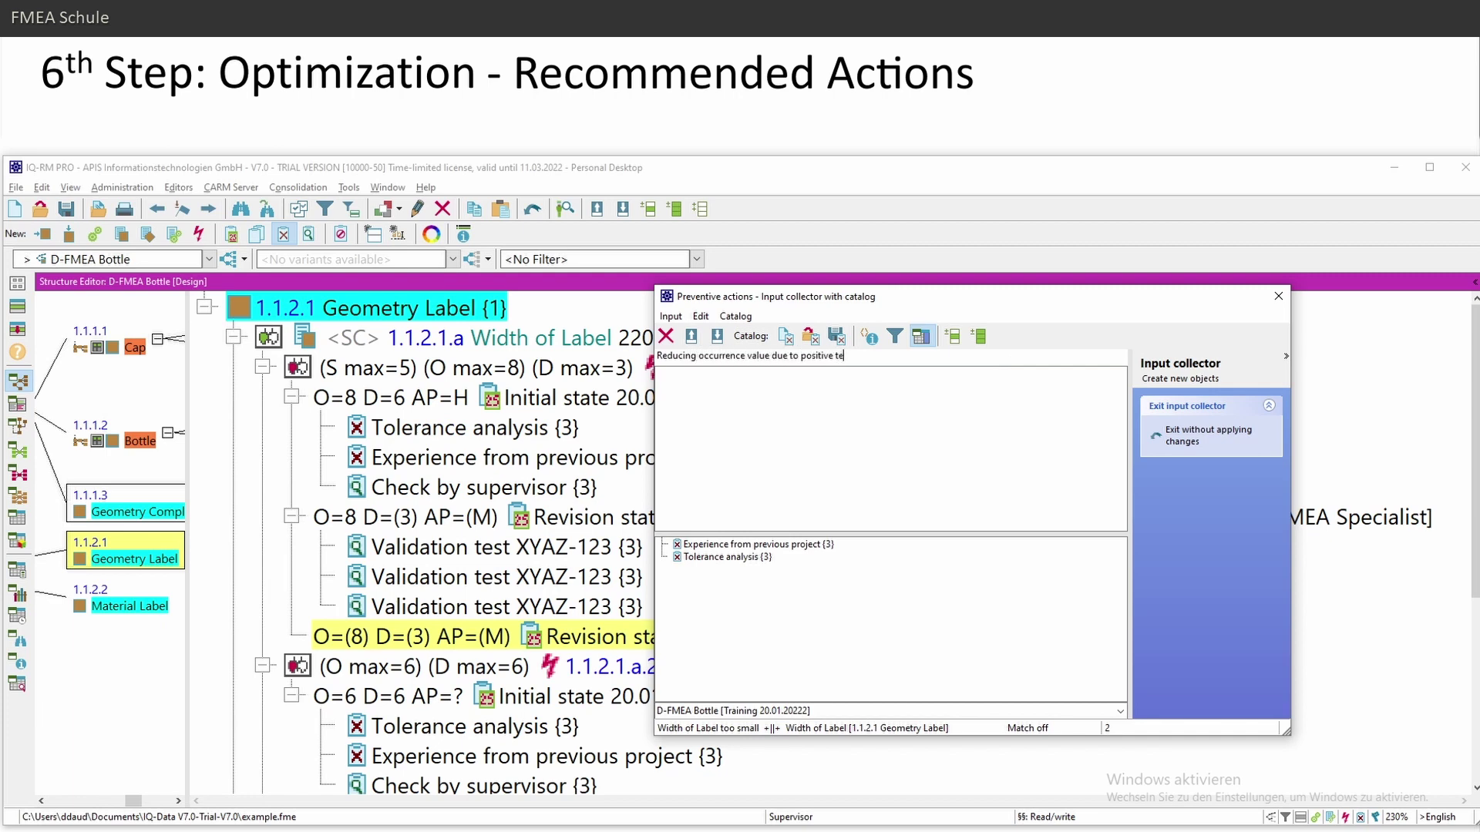
pyautogui.press('Return')
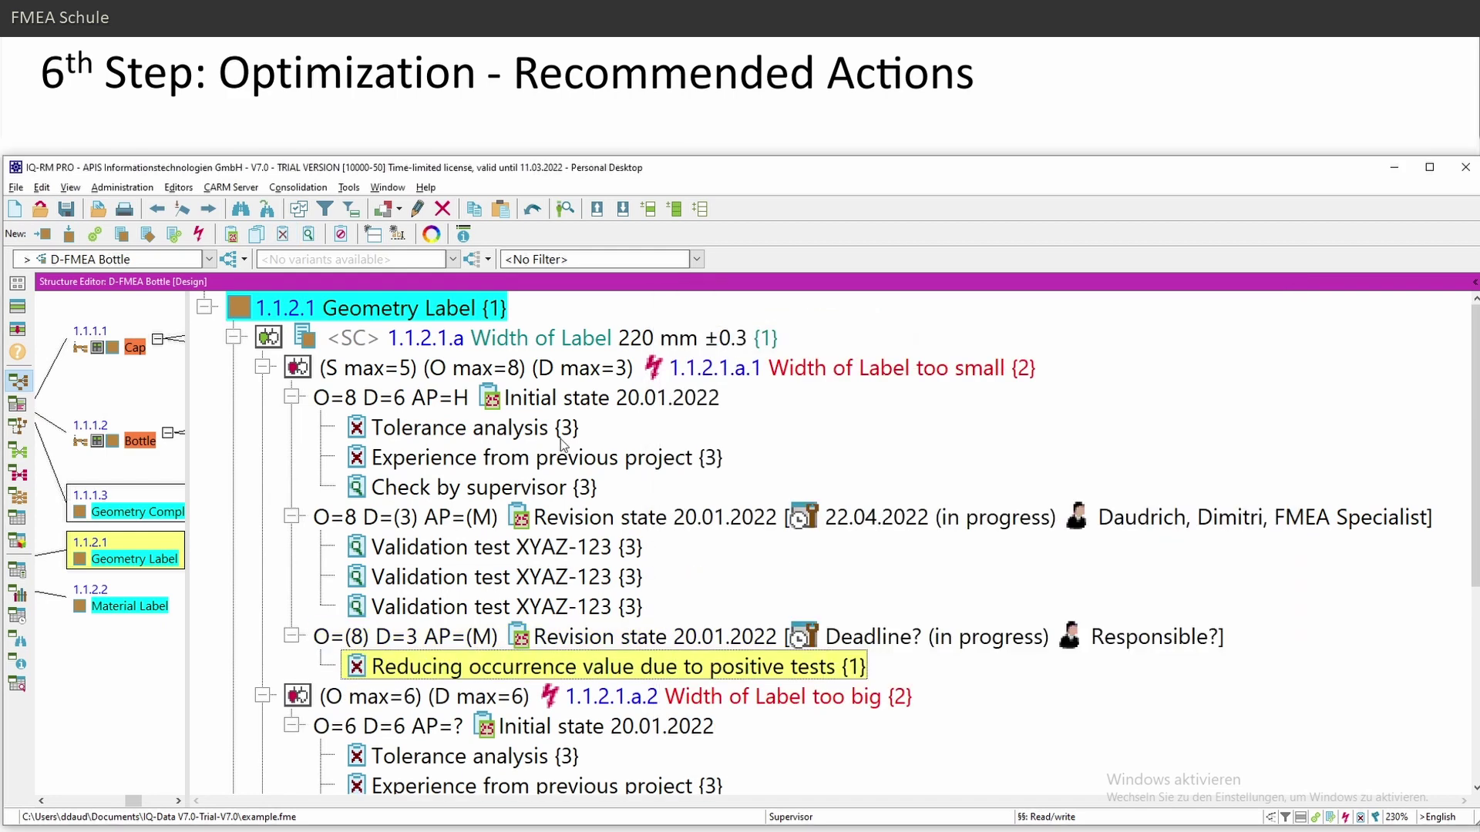
pyautogui.click(579, 639)
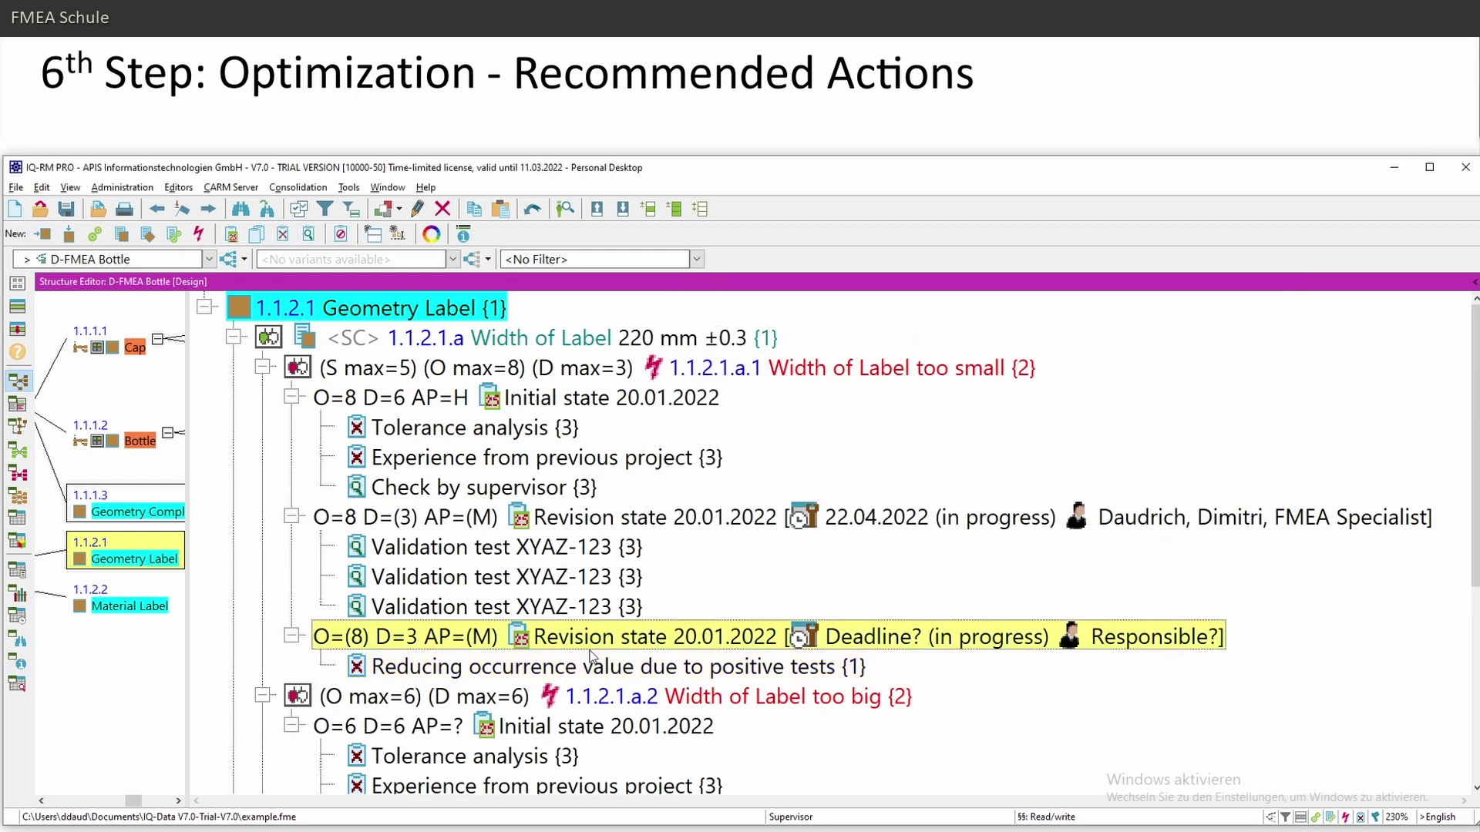
pyautogui.click(404, 584)
pyautogui.click(411, 668)
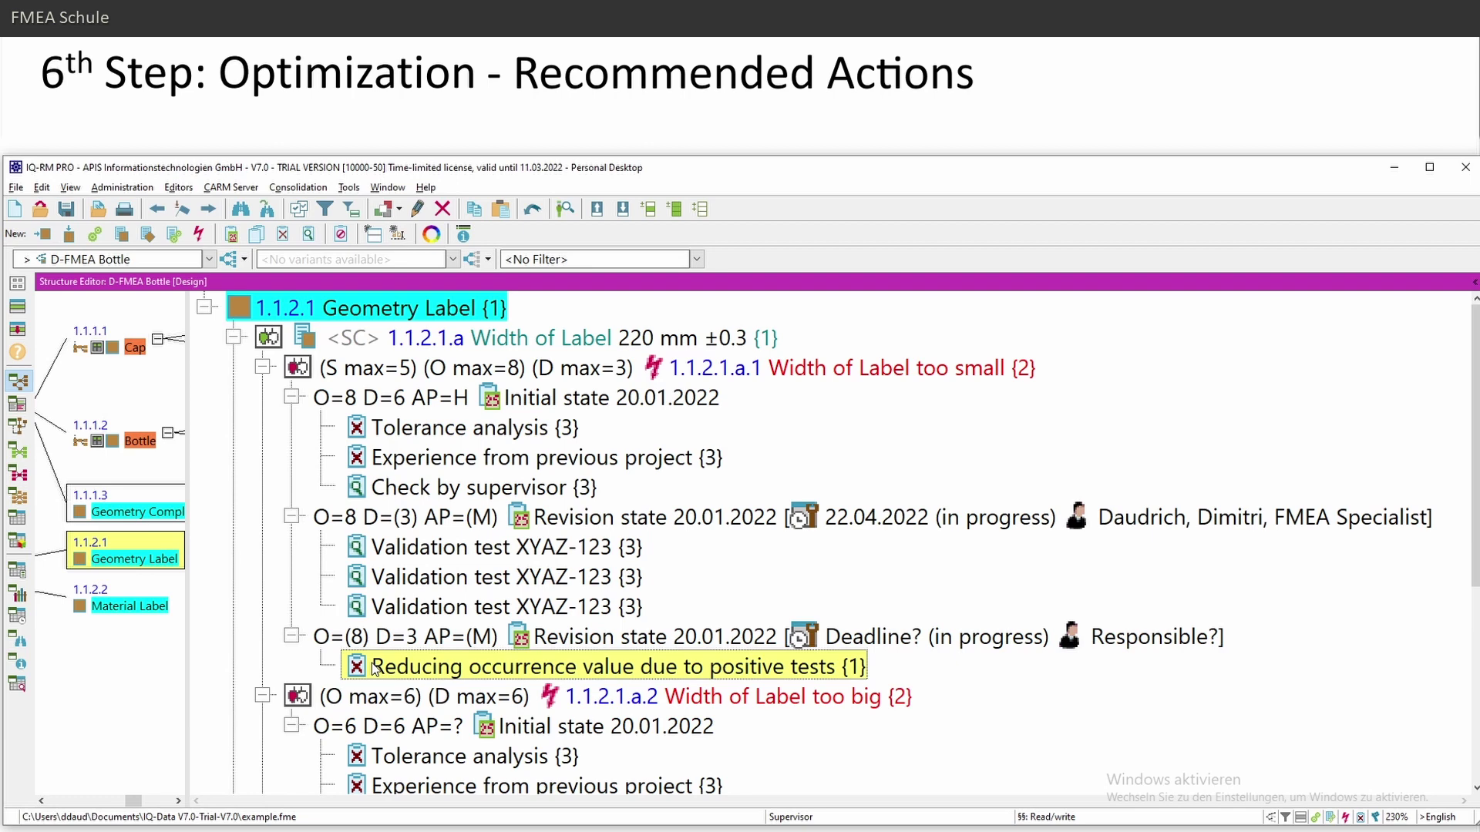
# Step: Compare the new revision state's ratings (O=8, D=3, AP=M) with the earlier revision state
pyautogui.click(420, 639)
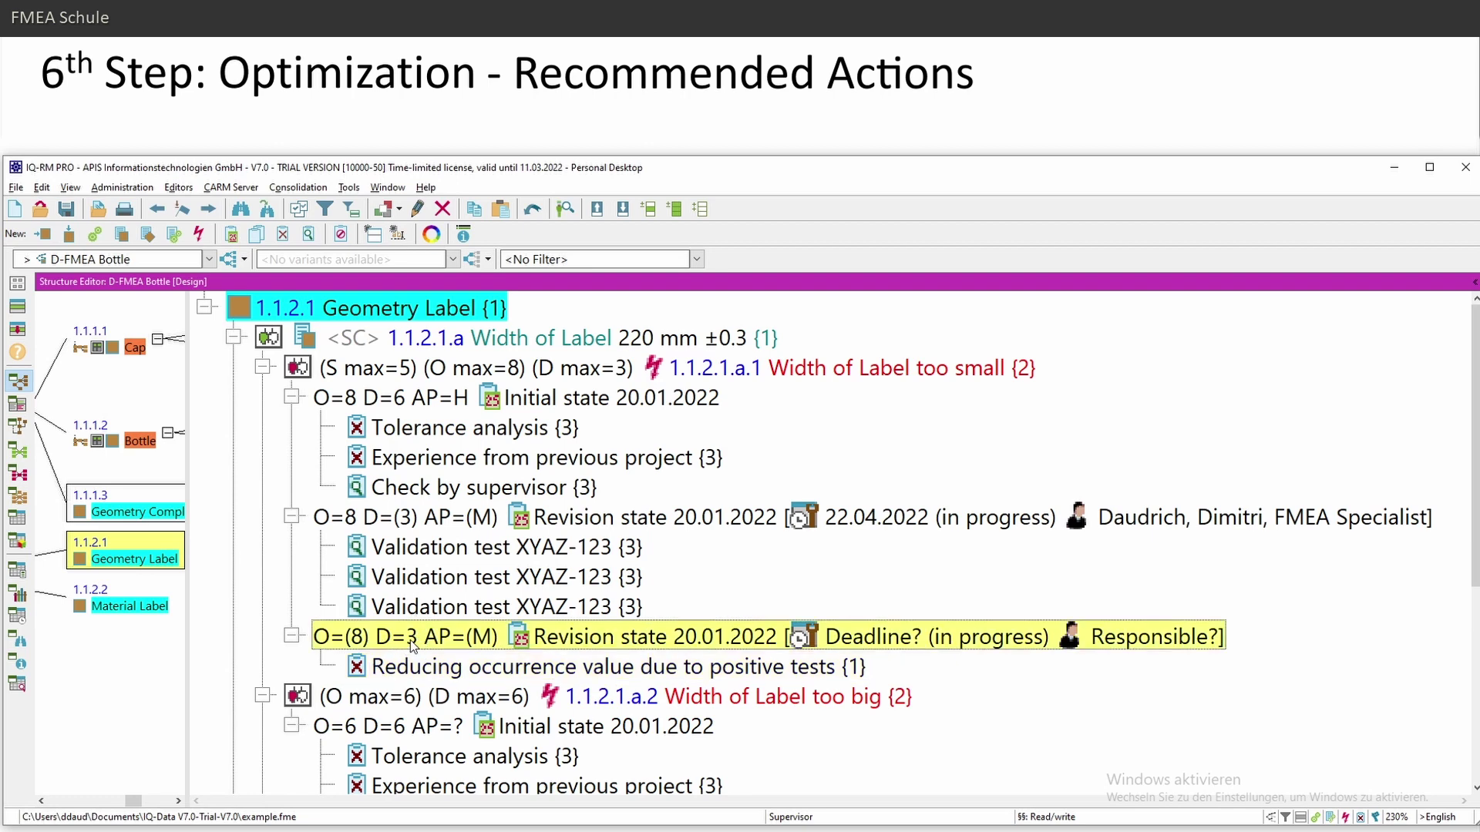
pyautogui.click(412, 518)
pyautogui.click(416, 644)
pyautogui.click(411, 521)
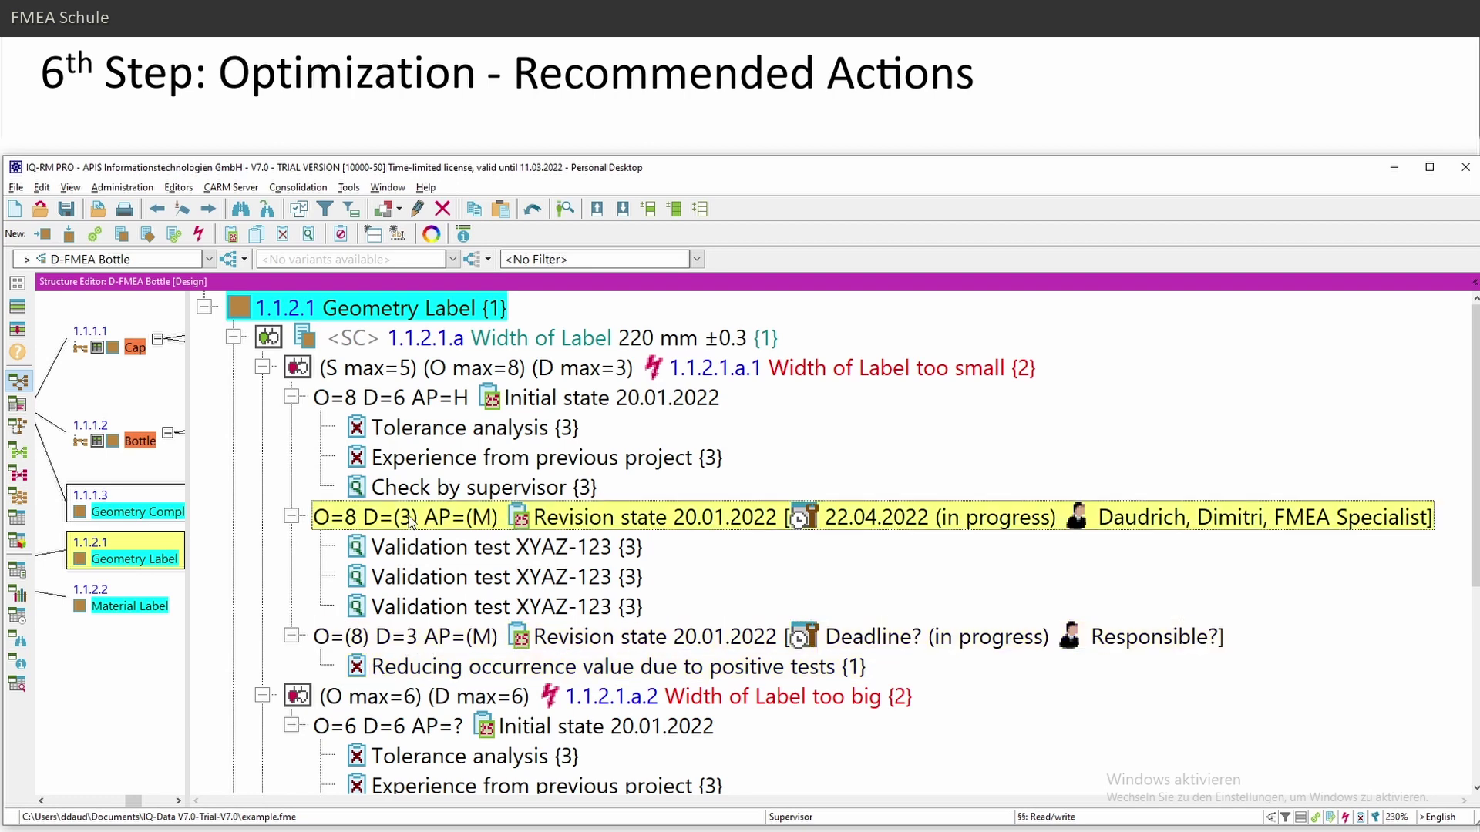
pyautogui.click(422, 641)
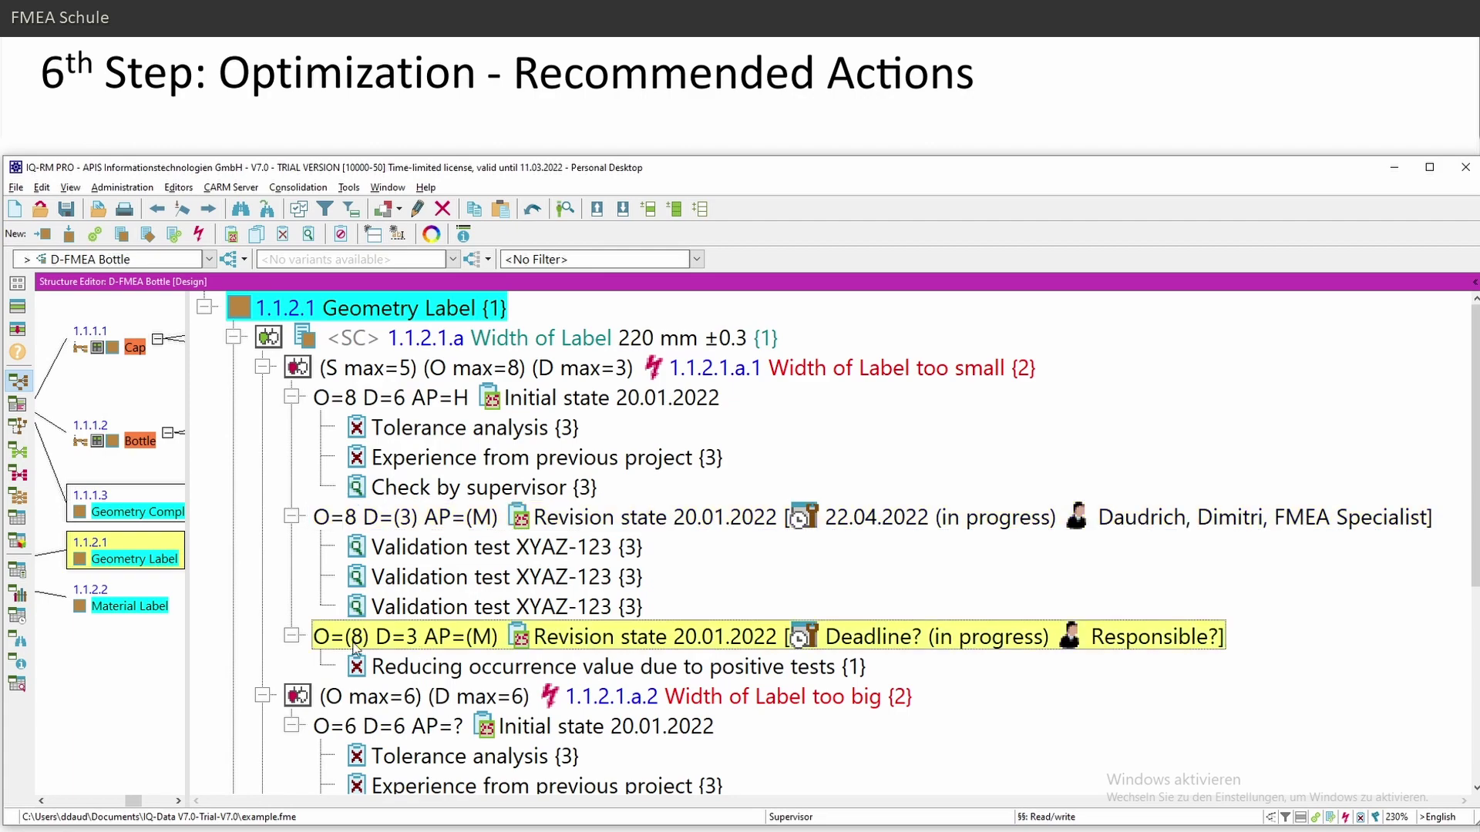
# Step: Rate the new revision state's occurrence as 3 Low
pyautogui.rightClick(363, 646)
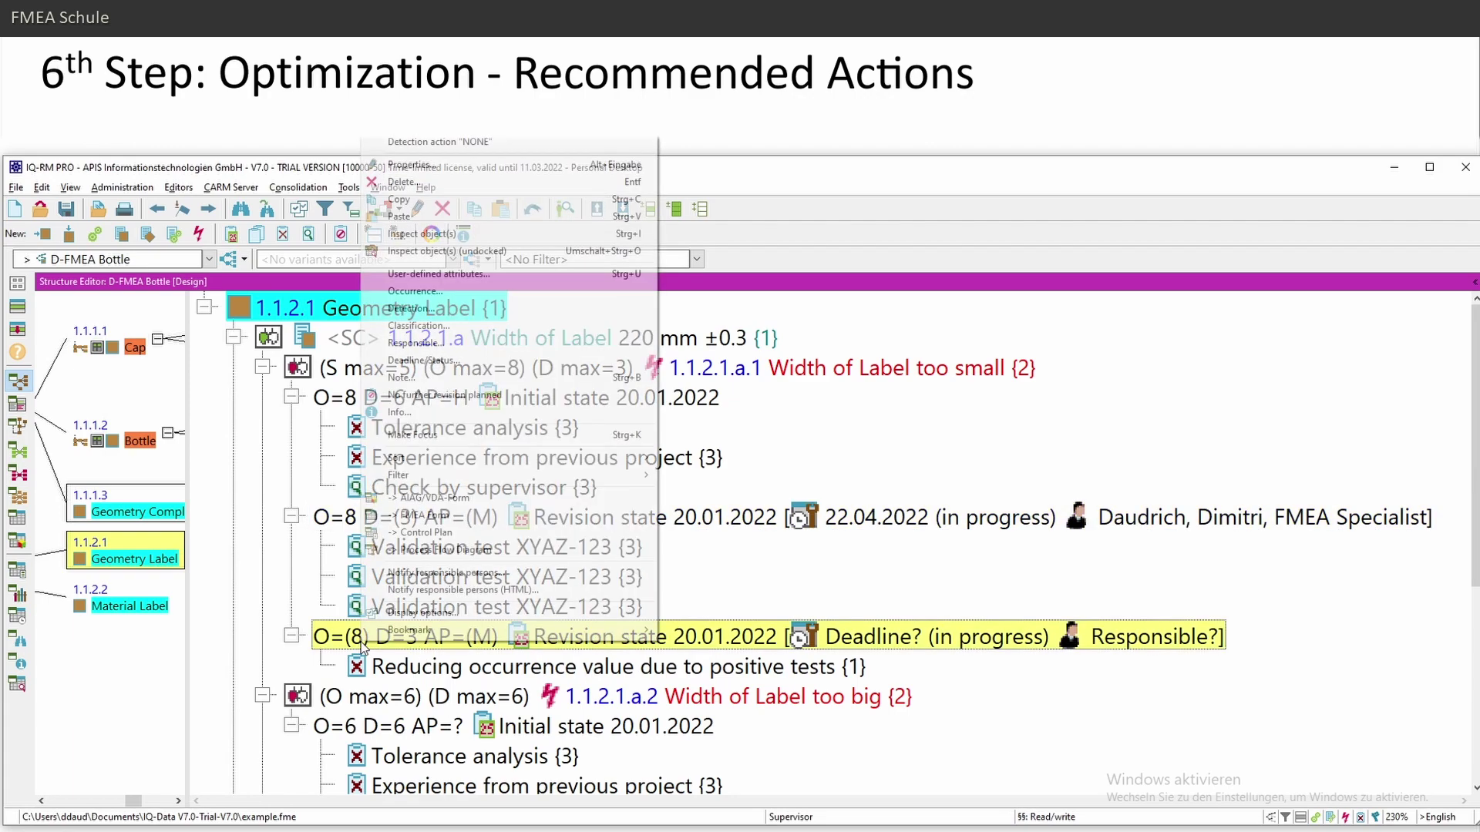
pyautogui.click(423, 293)
pyautogui.click(171, 560)
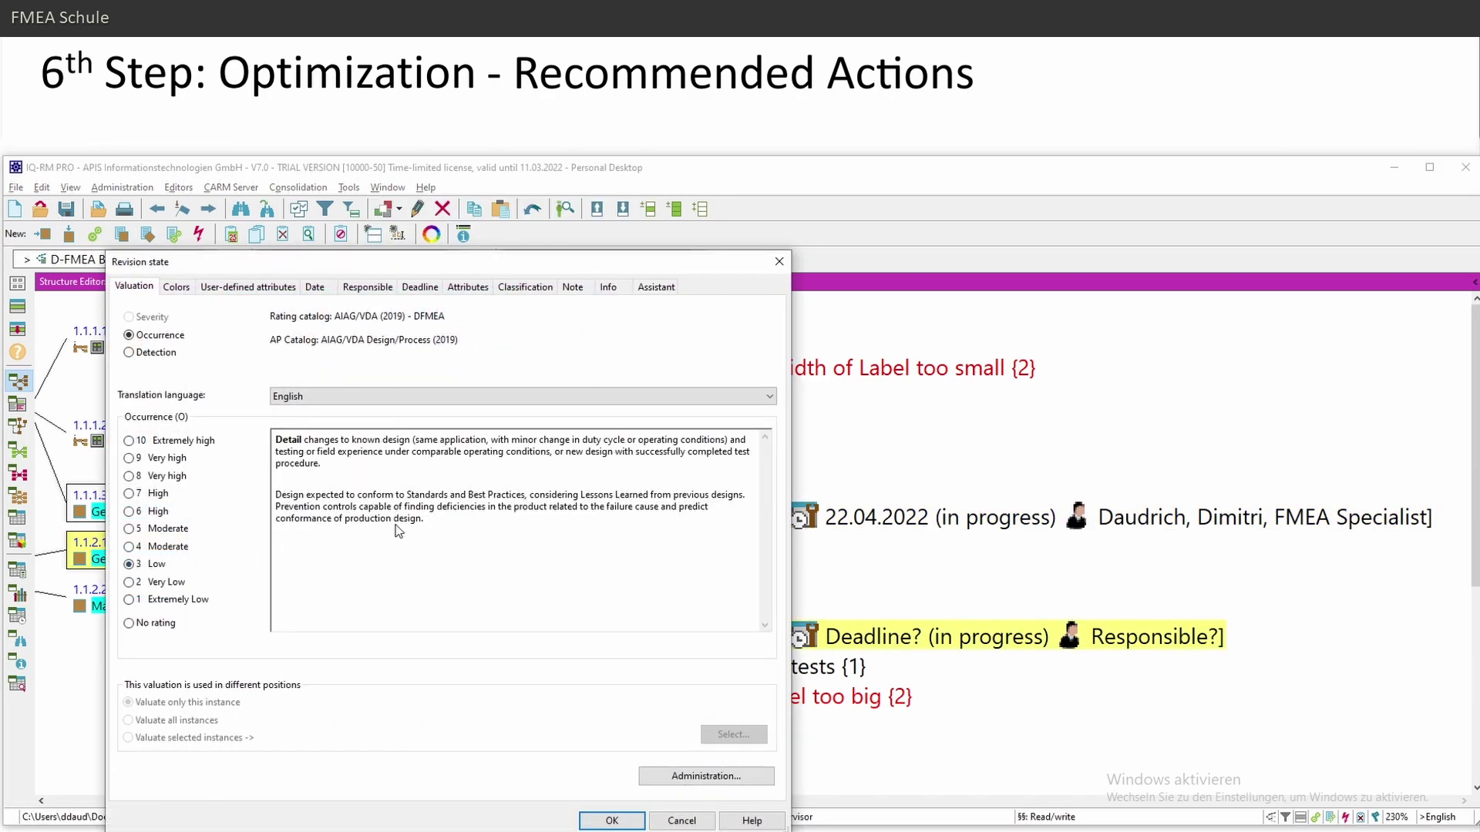
pyautogui.click(611, 820)
# Step: Give the new revision state deadline 08.04.2022 with the FMEA Specialist responsible
pyautogui.doubleClick(800, 641)
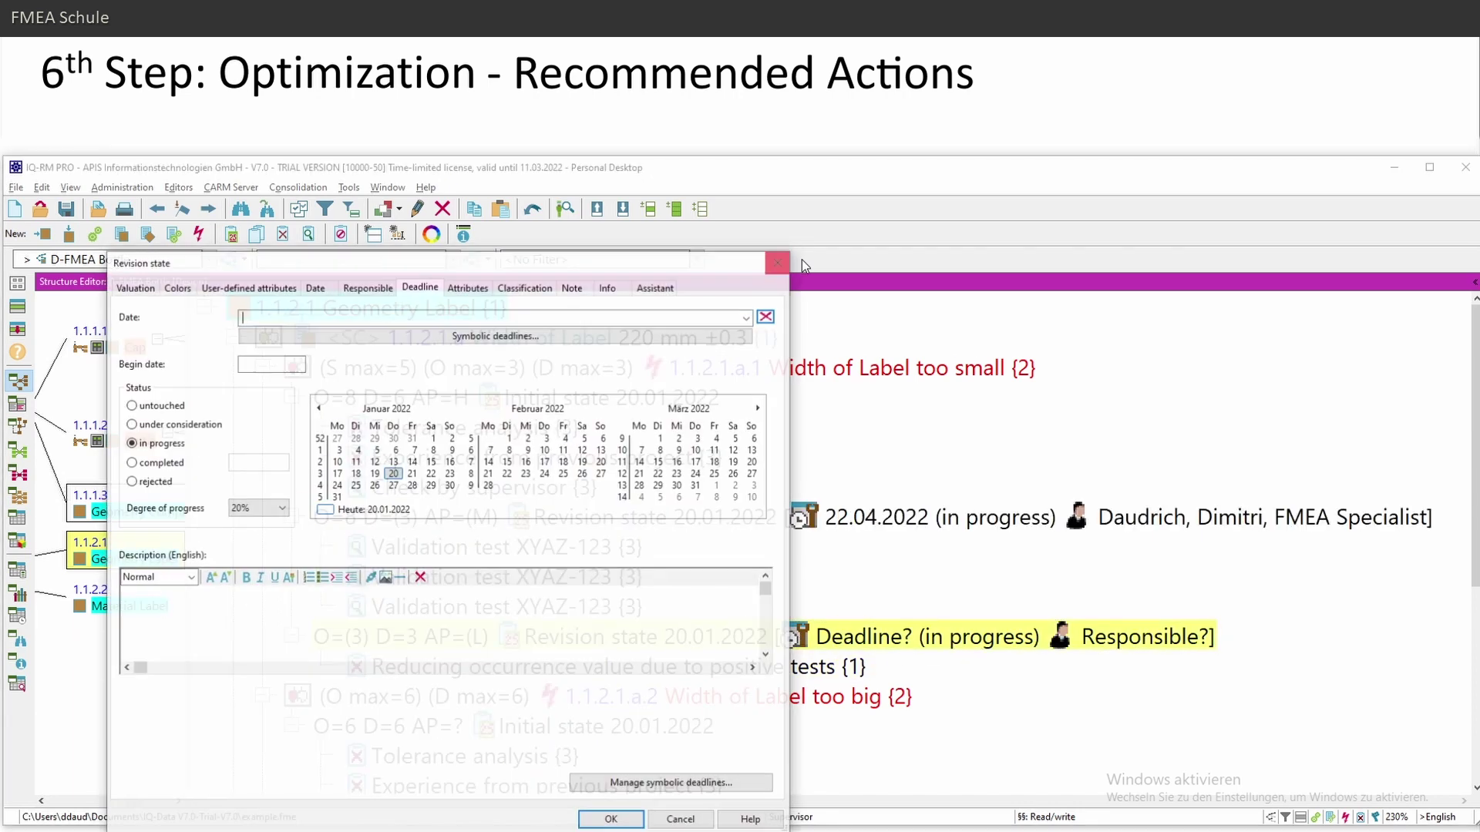
pyautogui.click(759, 407)
pyautogui.click(717, 449)
pyautogui.click(367, 286)
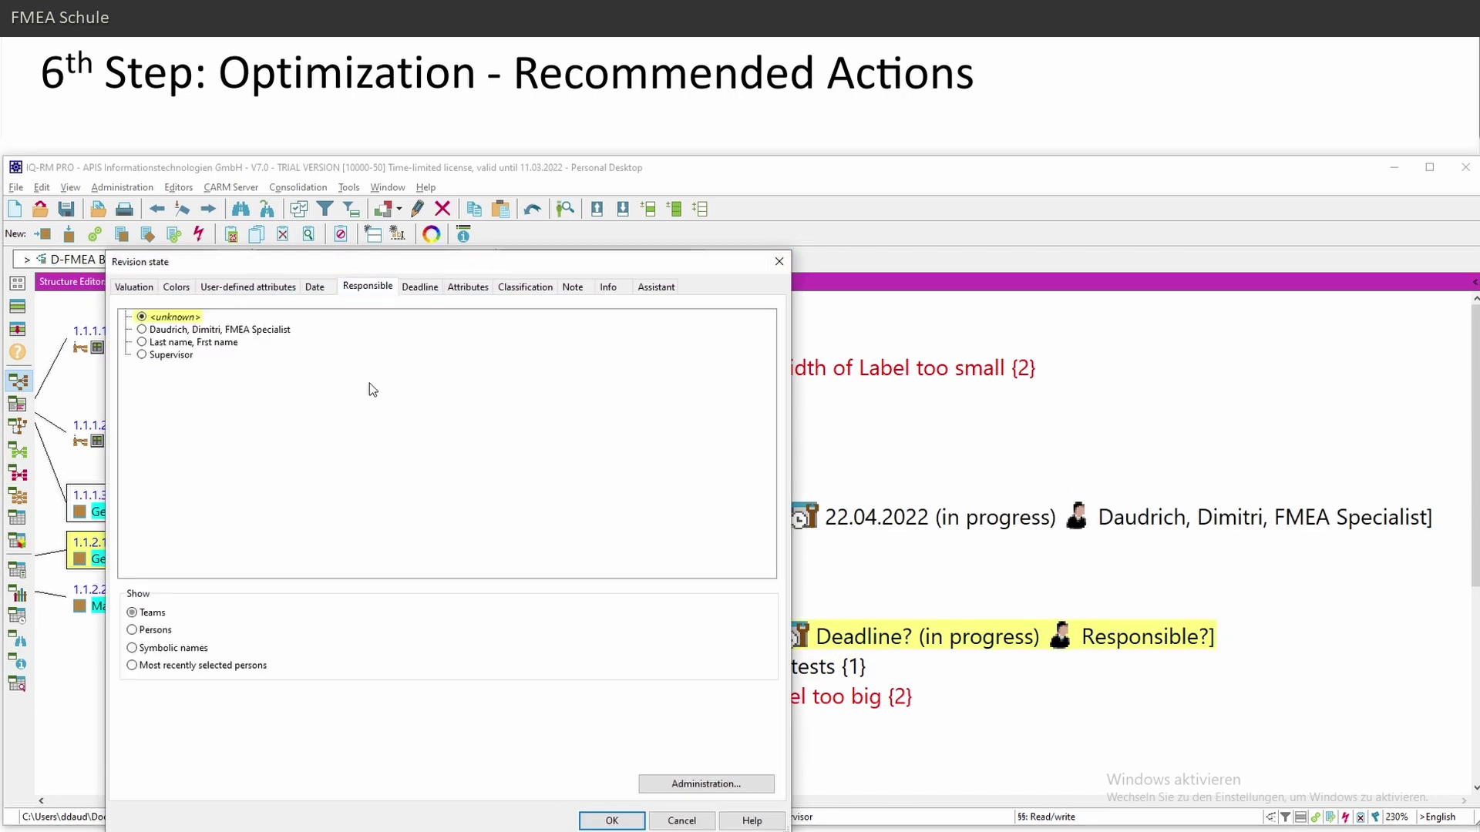
pyautogui.click(171, 330)
pyautogui.click(605, 820)
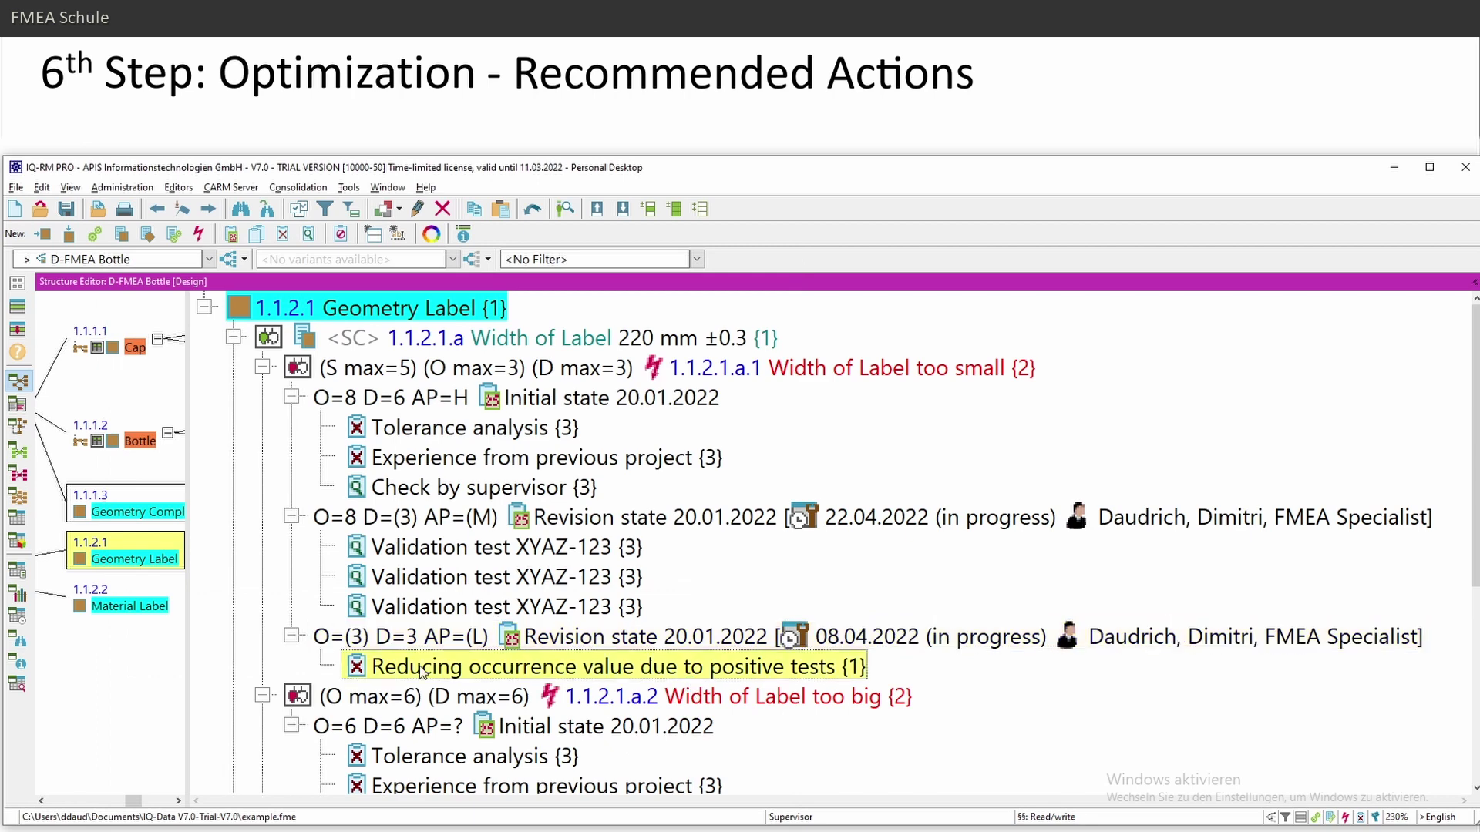
# Step: Compare the updated revision state (AP L) against the initial and first revision state ratings
pyautogui.click(478, 641)
pyautogui.click(456, 401)
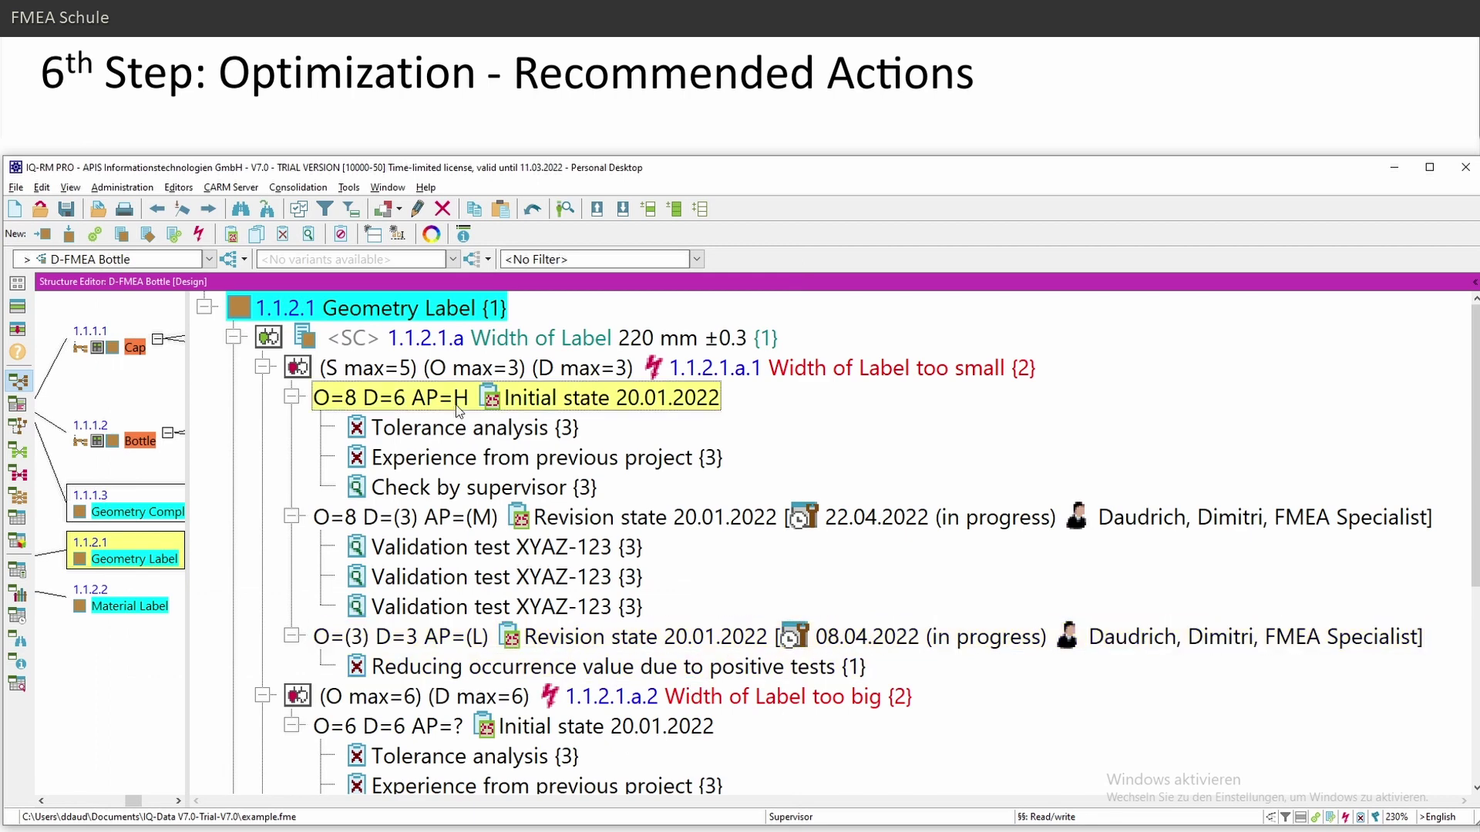
pyautogui.click(482, 520)
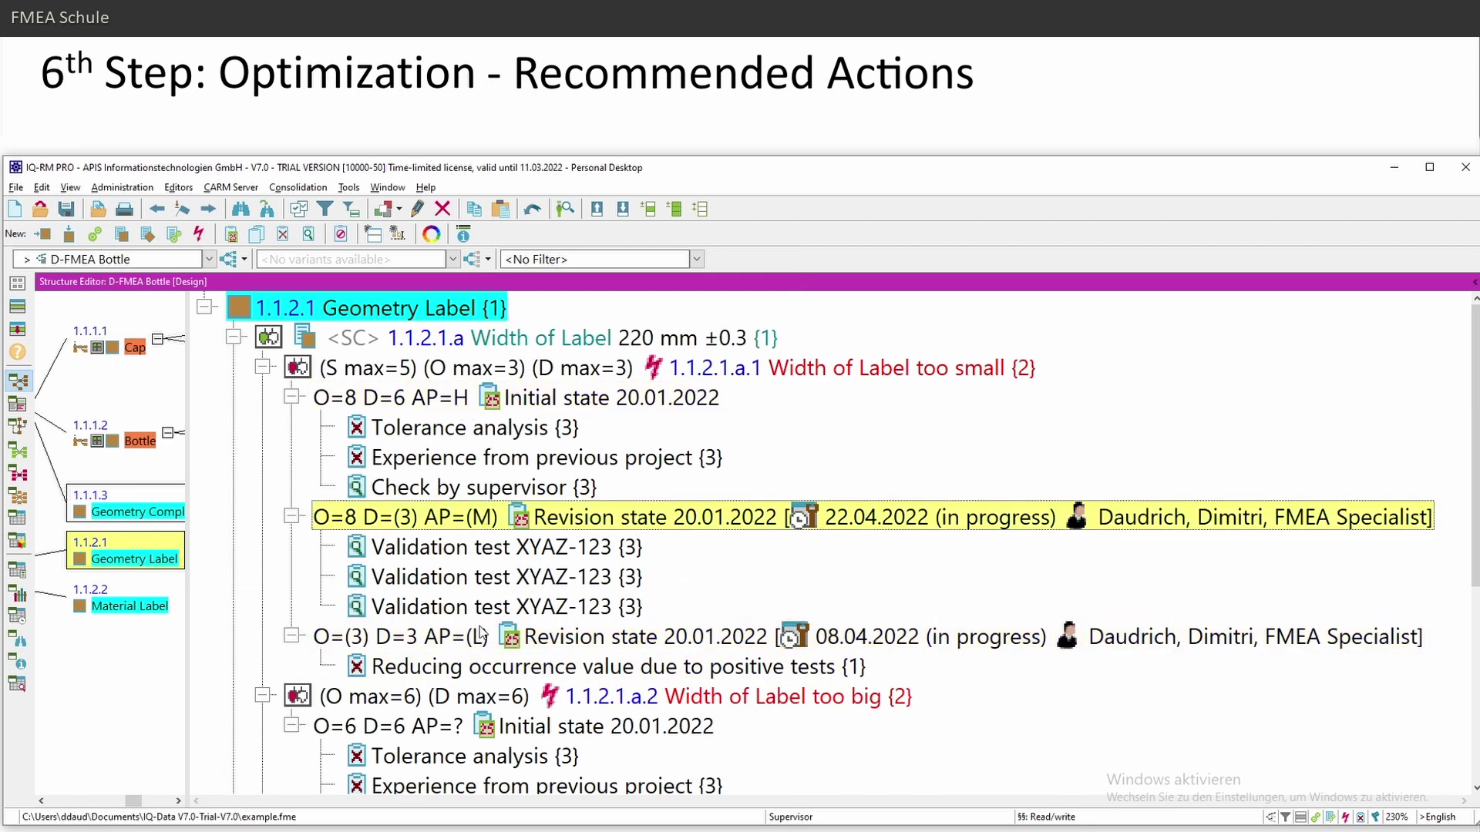
pyautogui.click(478, 639)
# Step: Show the AP frequency analysis, then load the AIAG/VDA Form sheet from the Editors menu
pyautogui.click(17, 307)
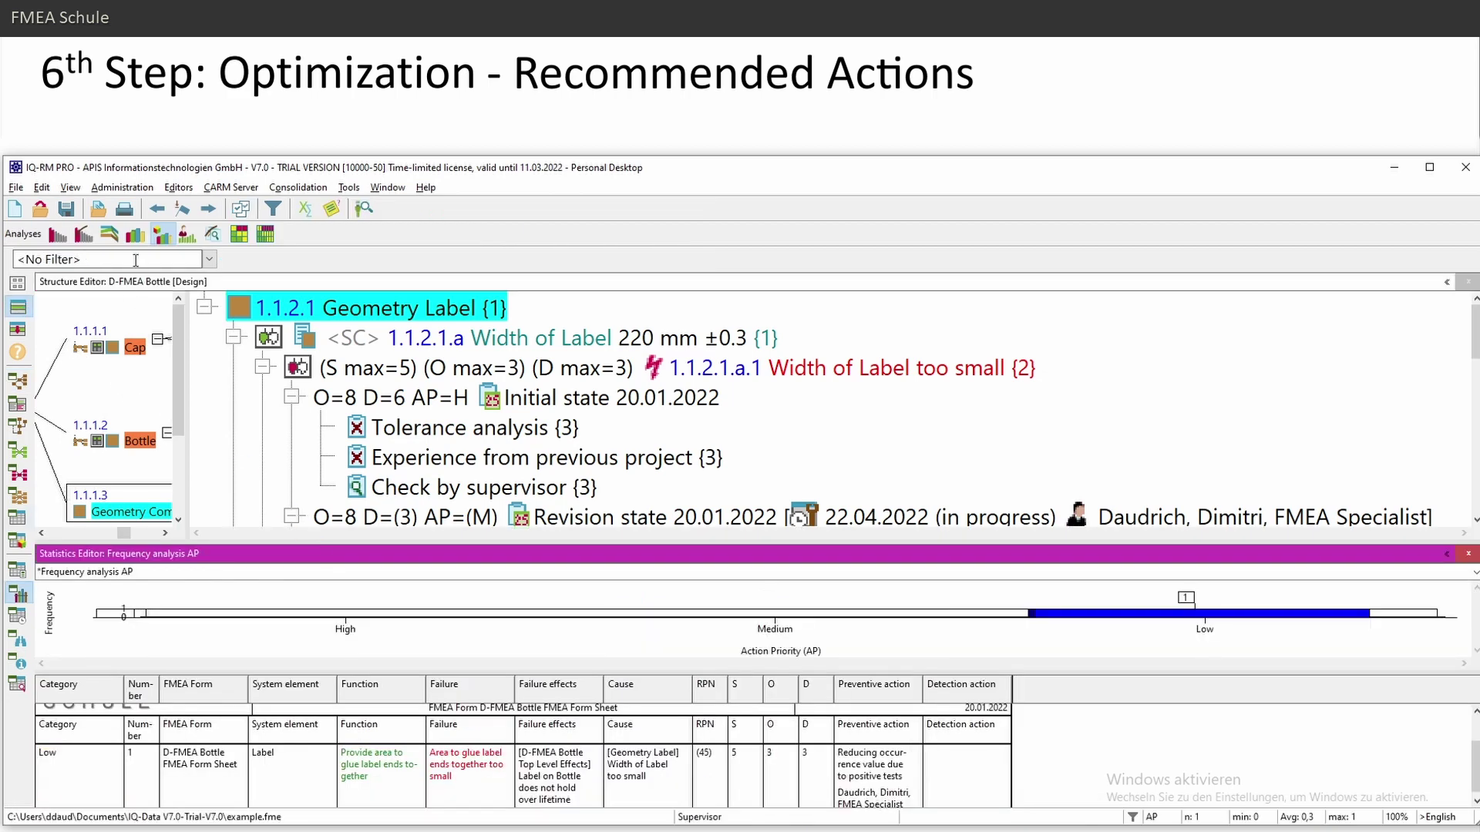
pyautogui.click(182, 189)
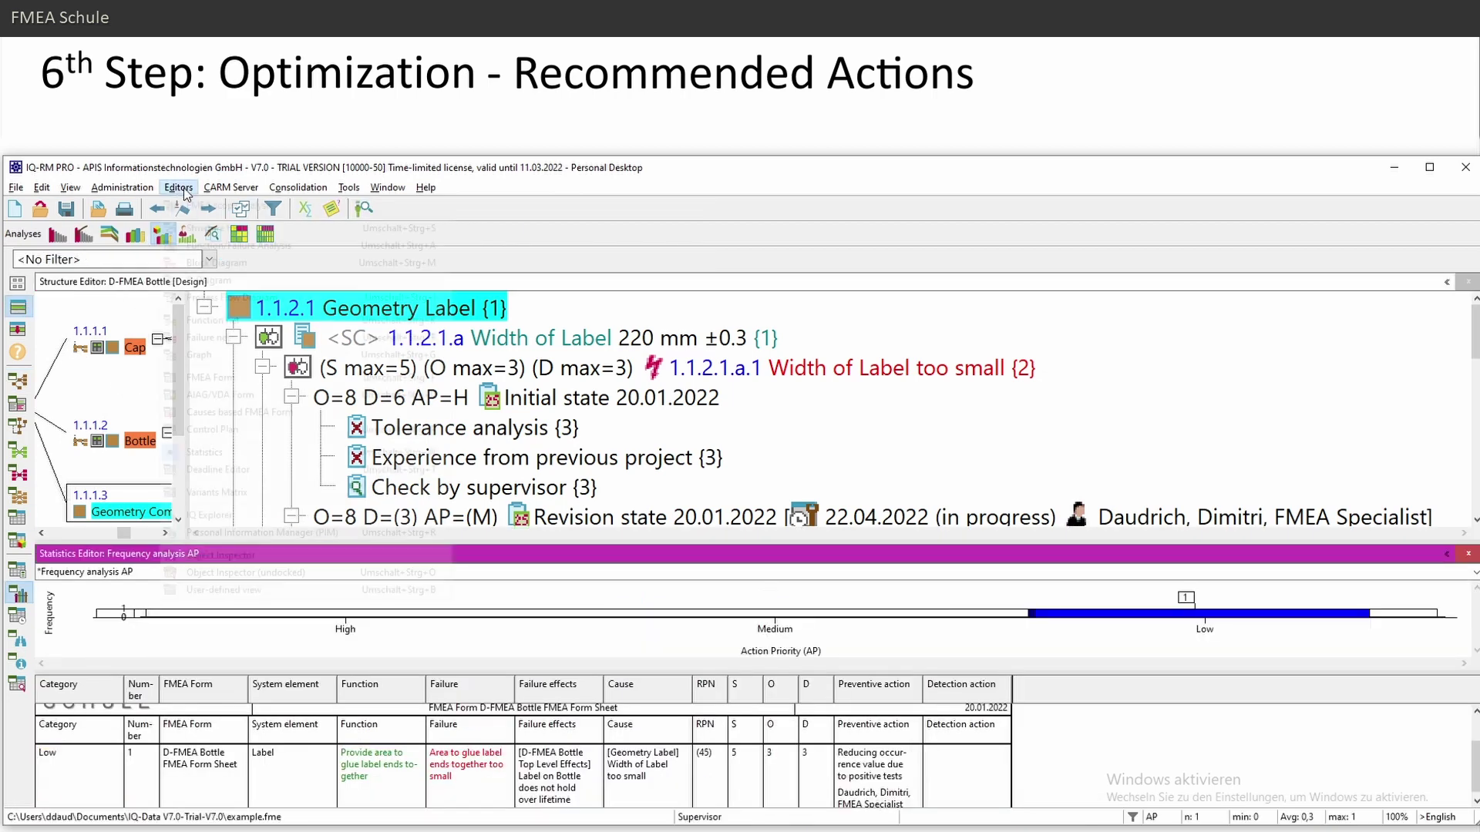
pyautogui.click(211, 400)
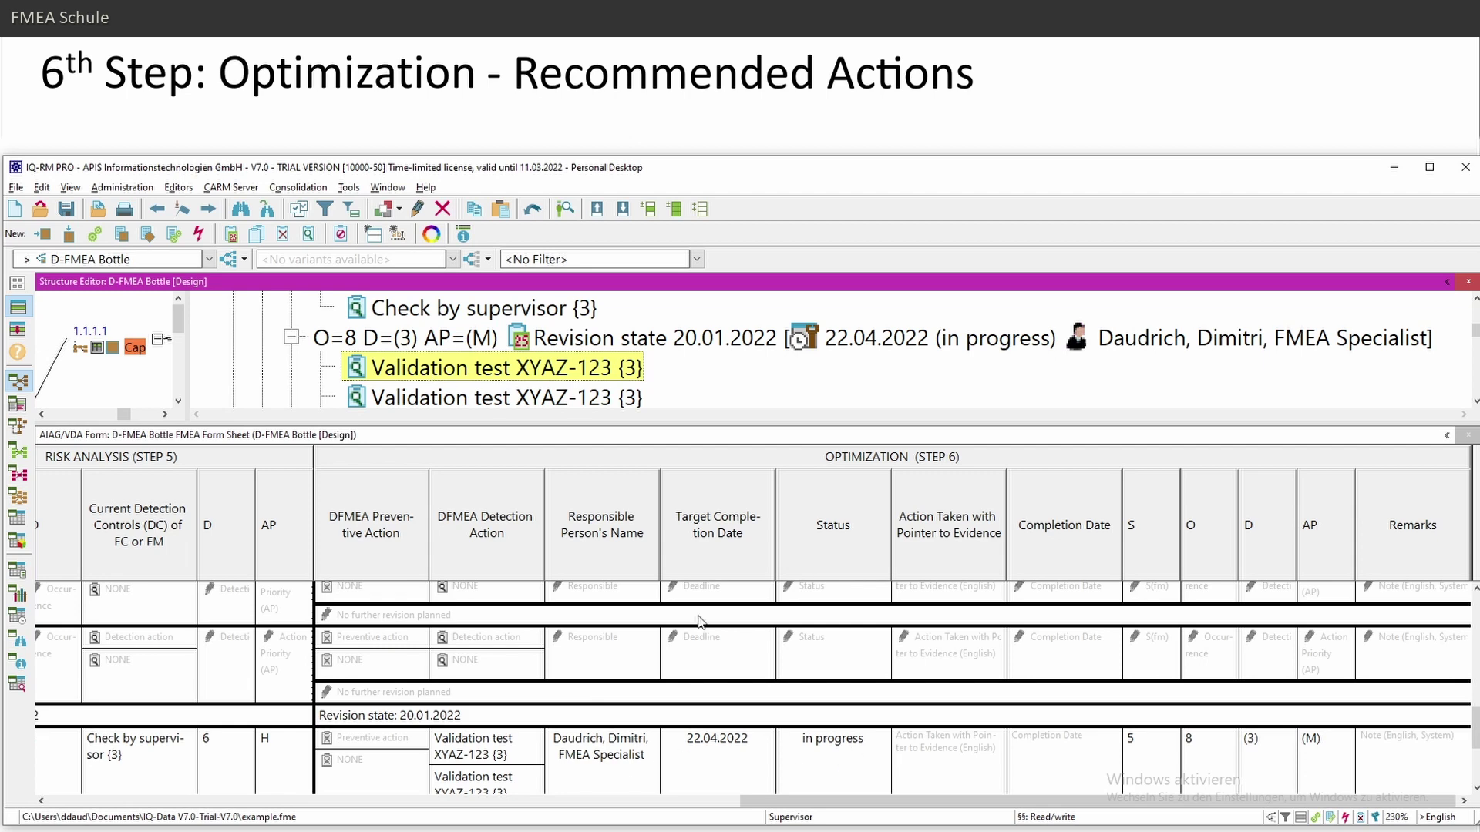
# Step: Synchronize the form into the lower workspace and scroll to the validation test's Optimization (Step 6) columns
pyautogui.click(388, 188)
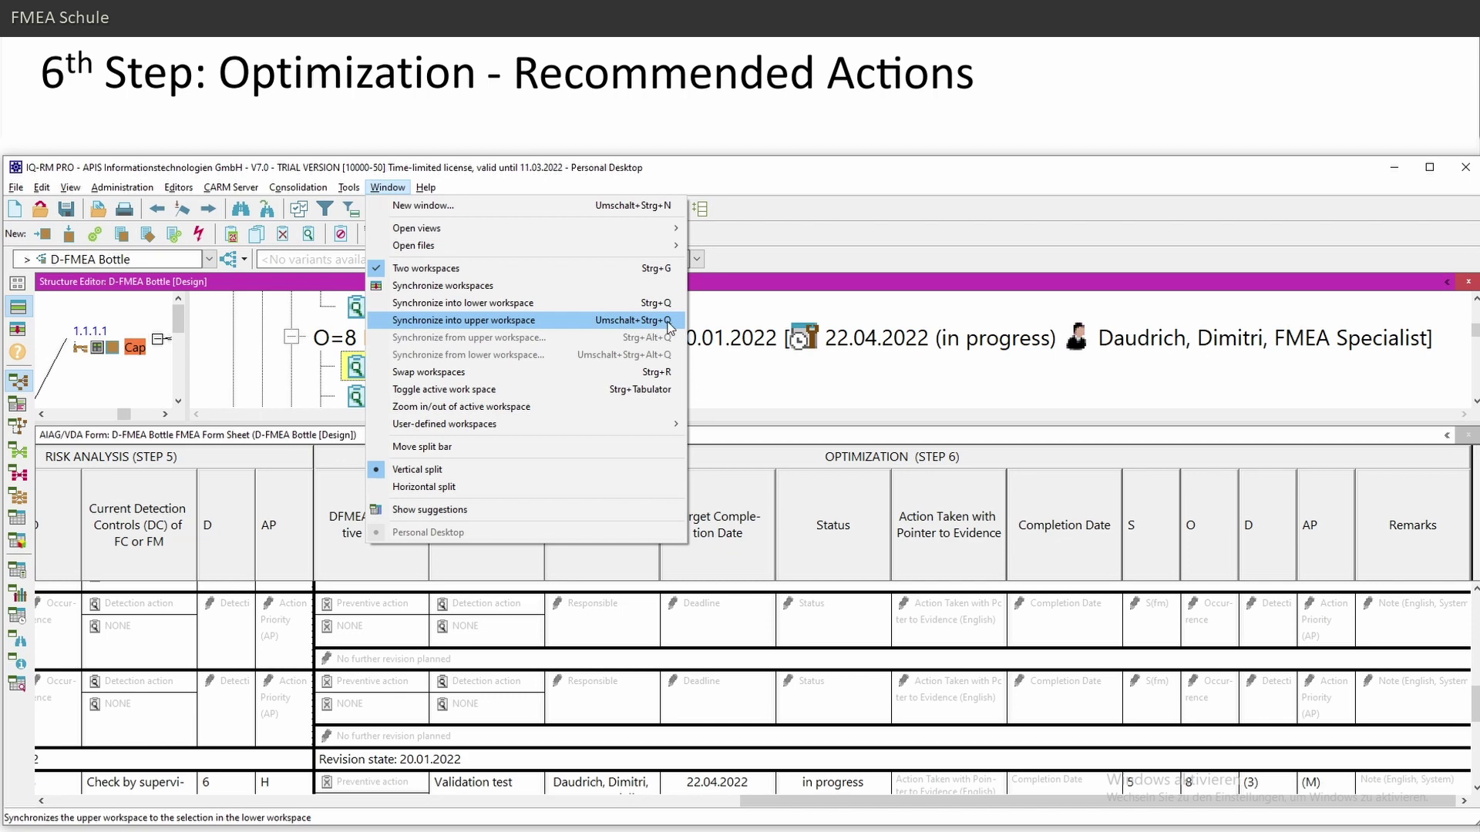
pyautogui.click(712, 289)
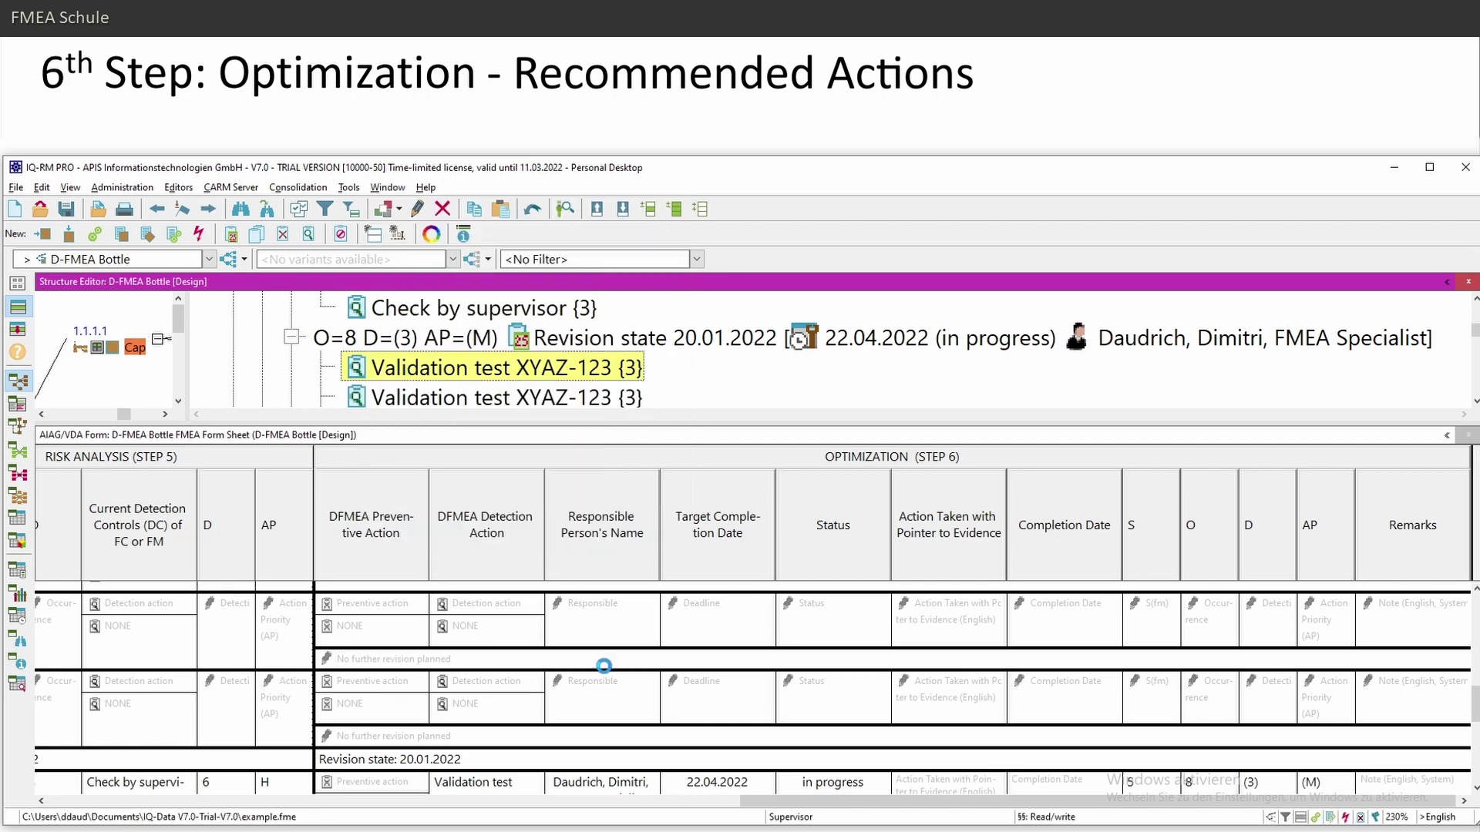
pyautogui.click(1187, 682)
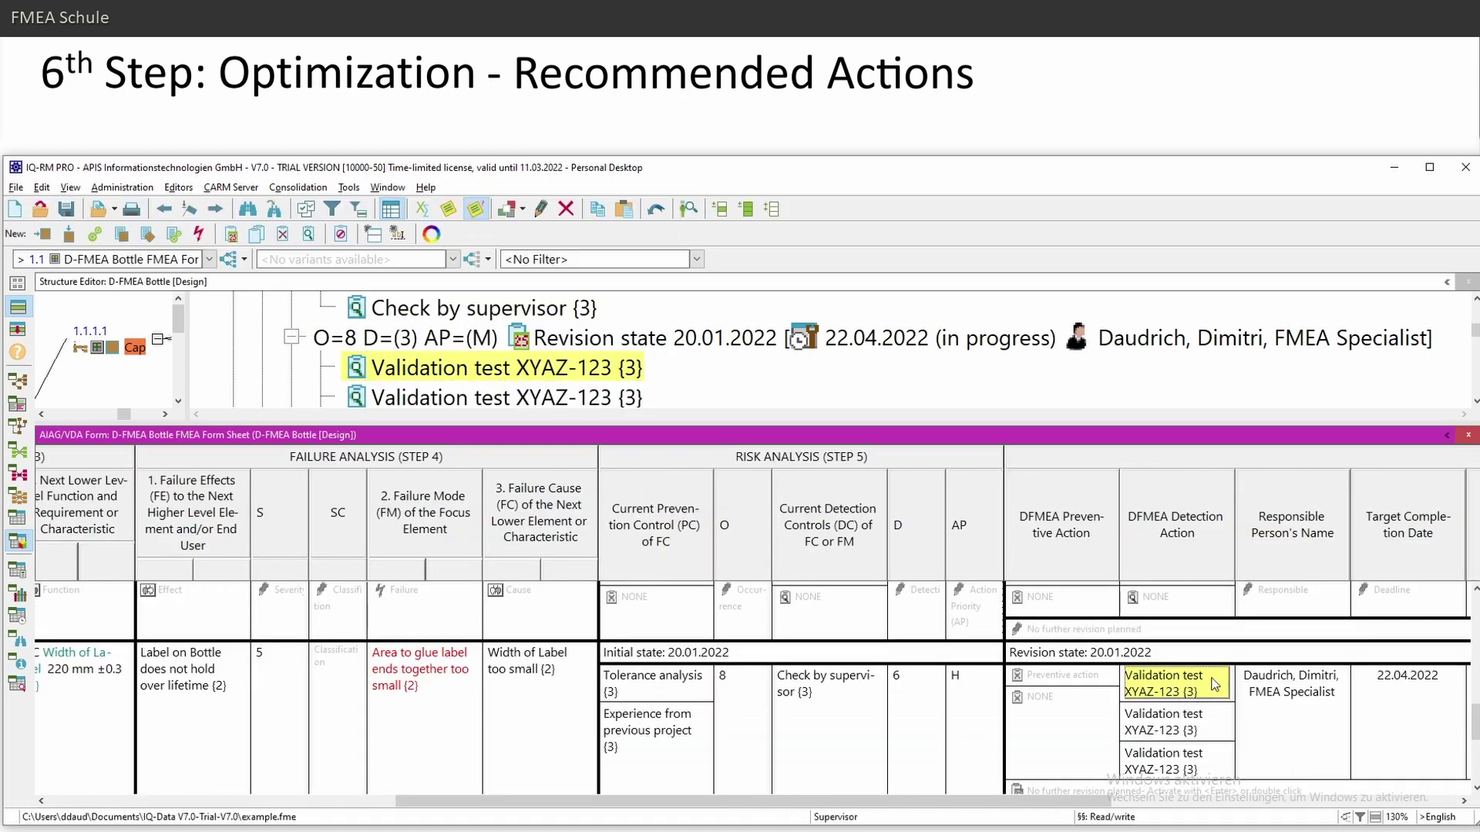
pyautogui.scroll(-1, 1215, 683)
pyautogui.moveTo(1111, 802); pyautogui.dragTo(1292, 794)
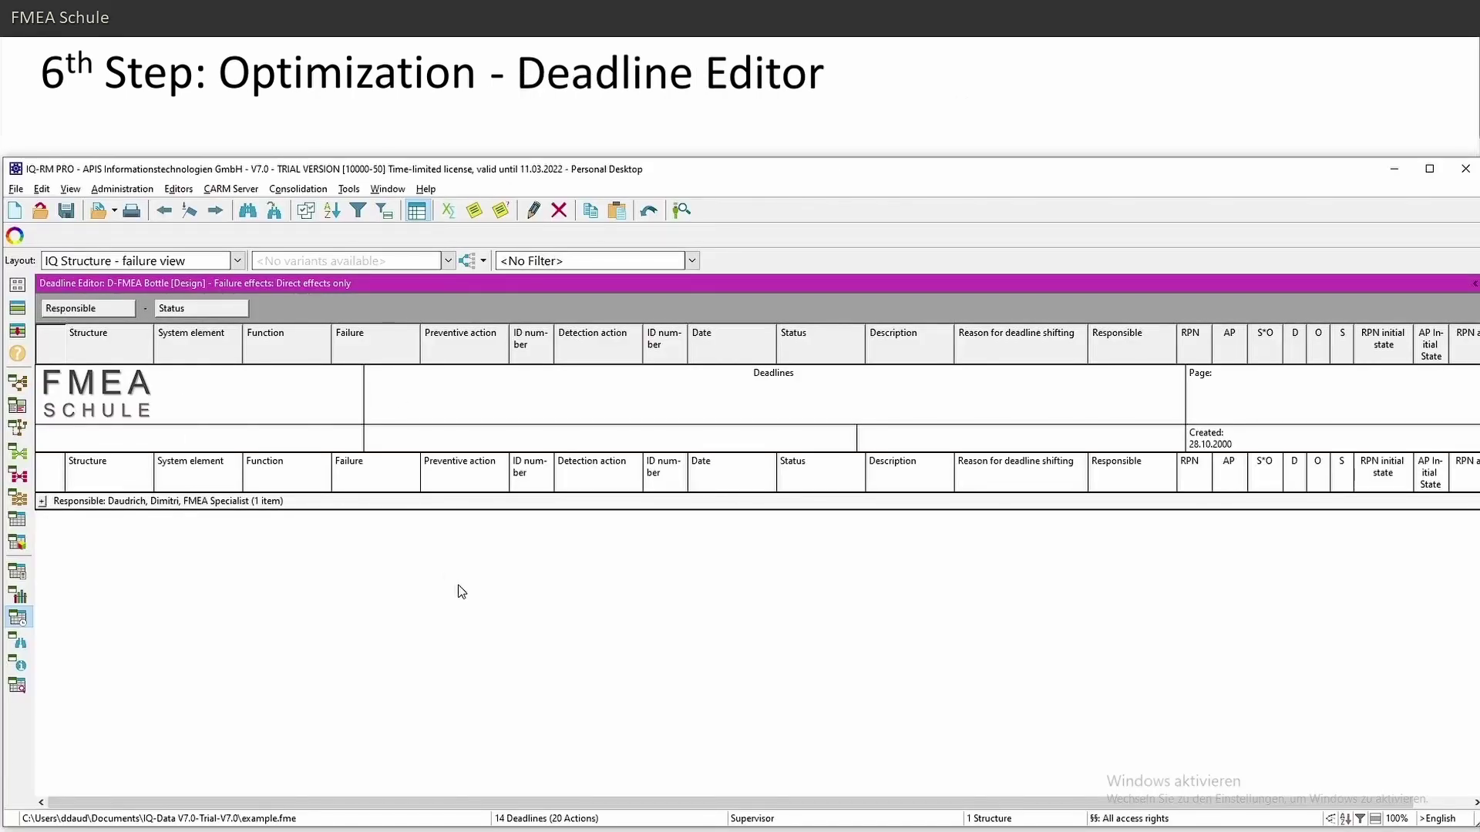
# Step: Expand the responsible specialist's group and its 'Status: in progress' group to list 14 deadlines
pyautogui.click(42, 501)
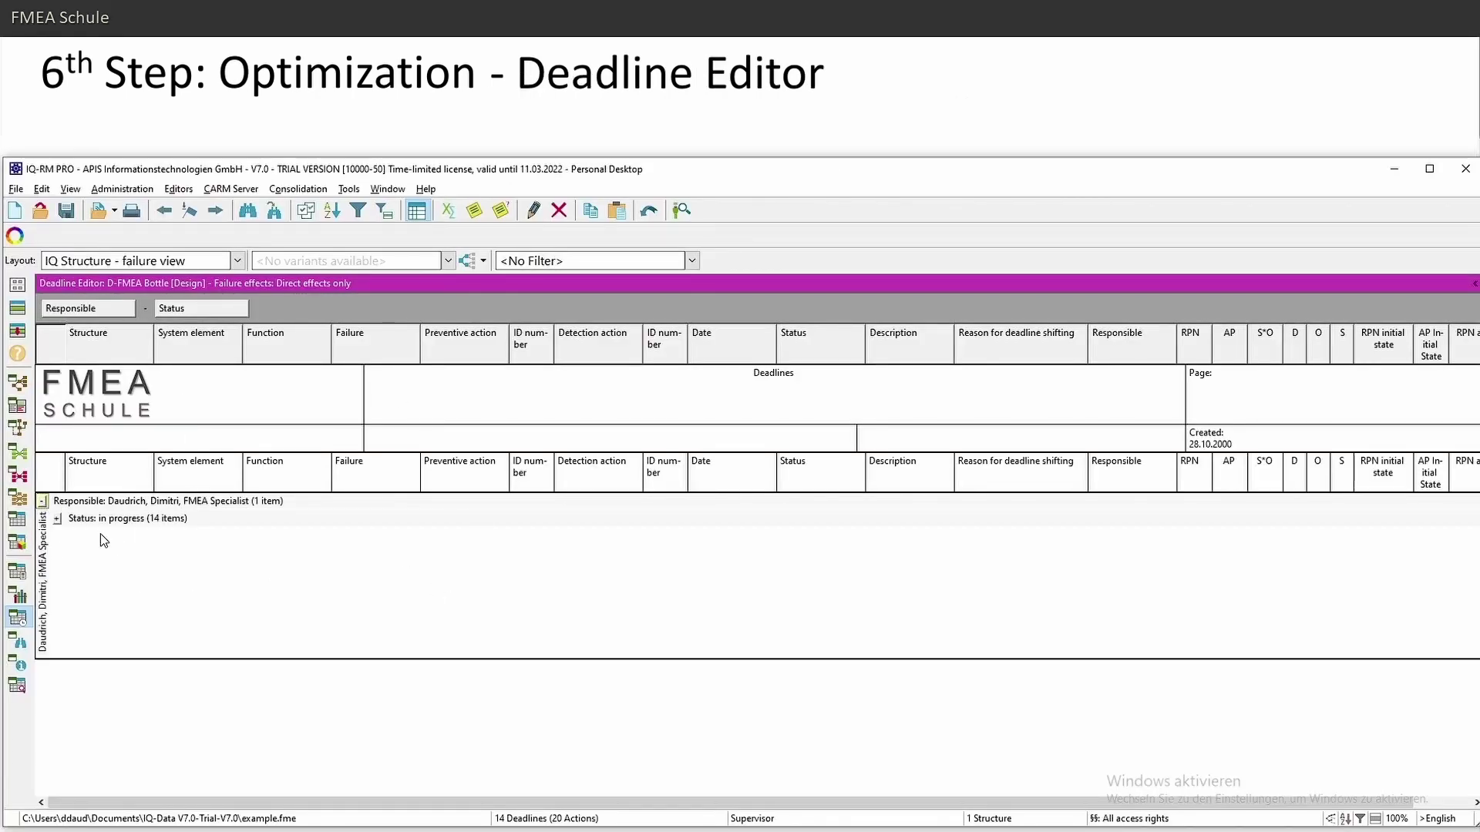
pyautogui.click(58, 518)
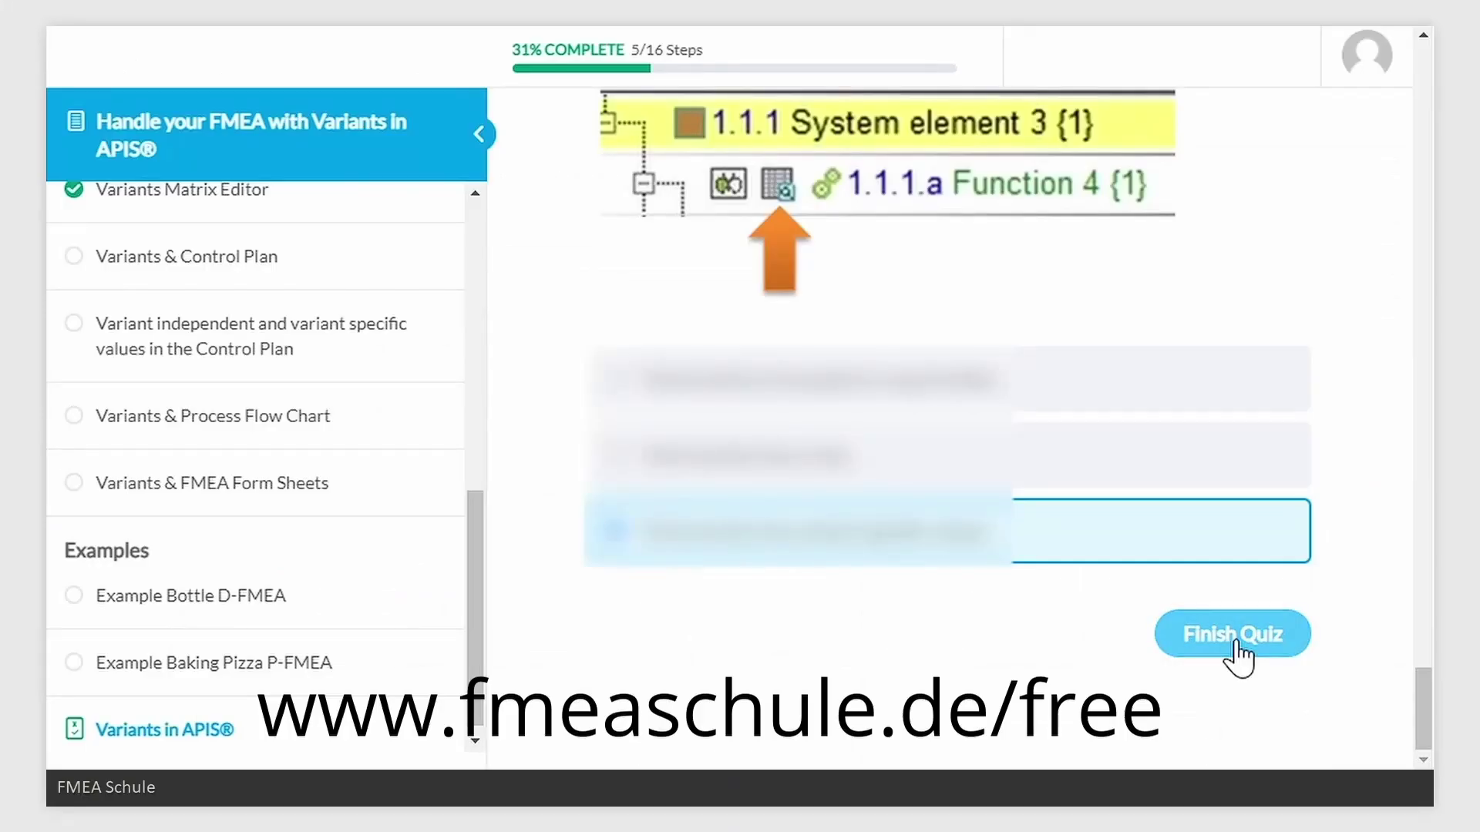
# Step: Submit the quiz for 8 of 8 points, print the certificate, and enroll in the free D-FMEA in APIS IQ-FMEA course
pyautogui.click(1238, 651)
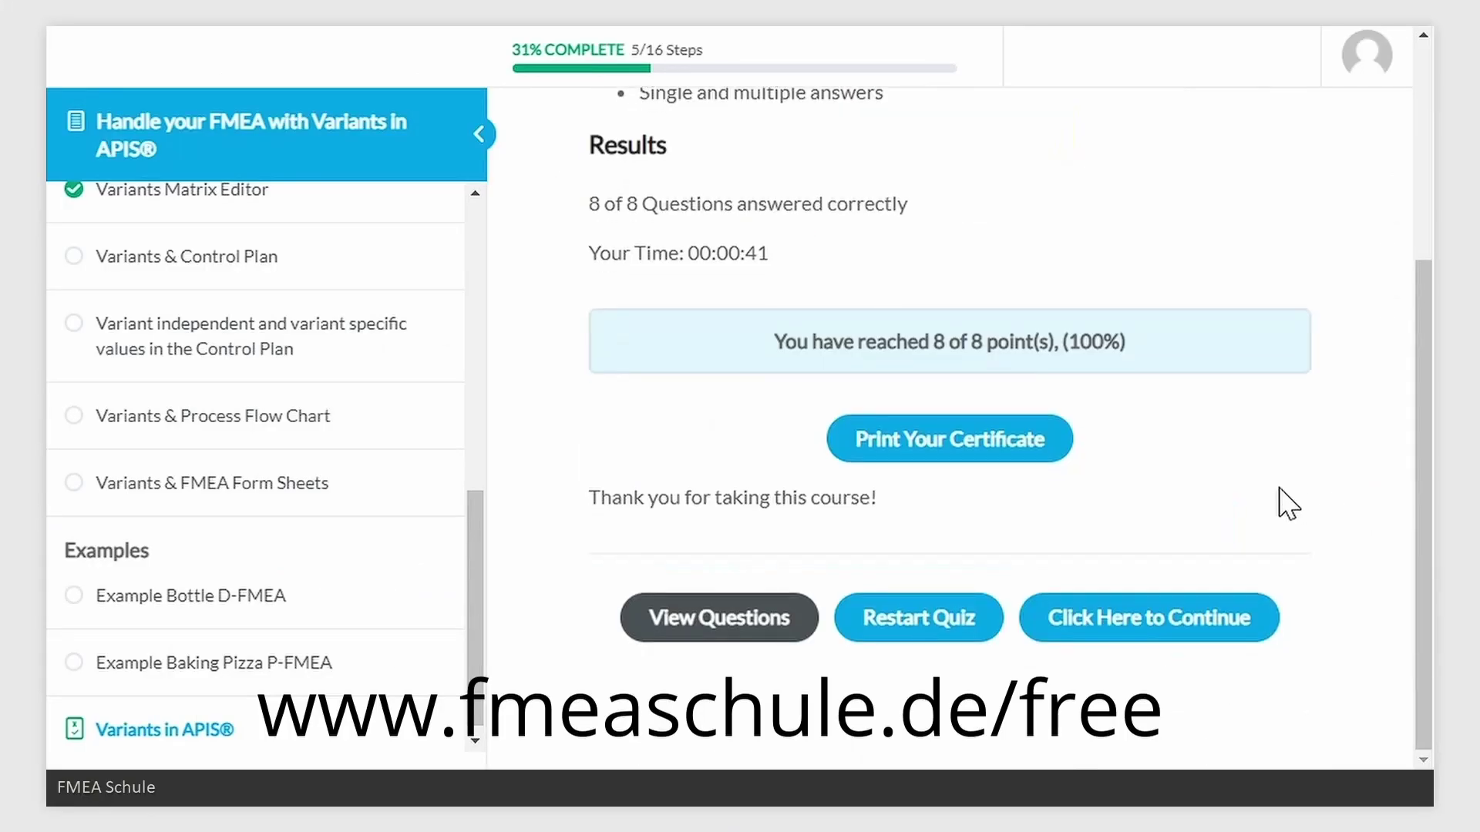
pyautogui.click(958, 470)
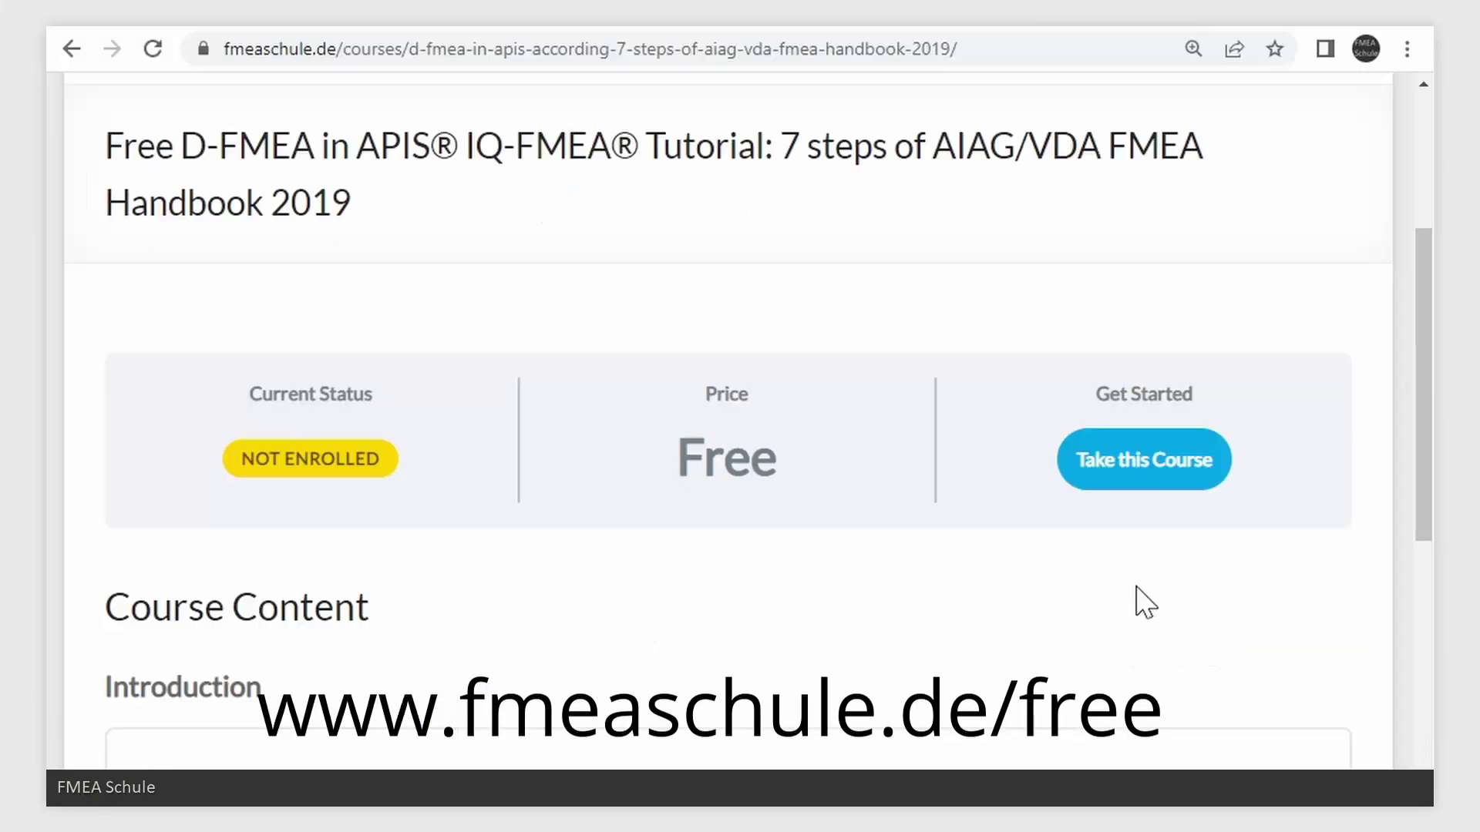
pyautogui.click(1141, 461)
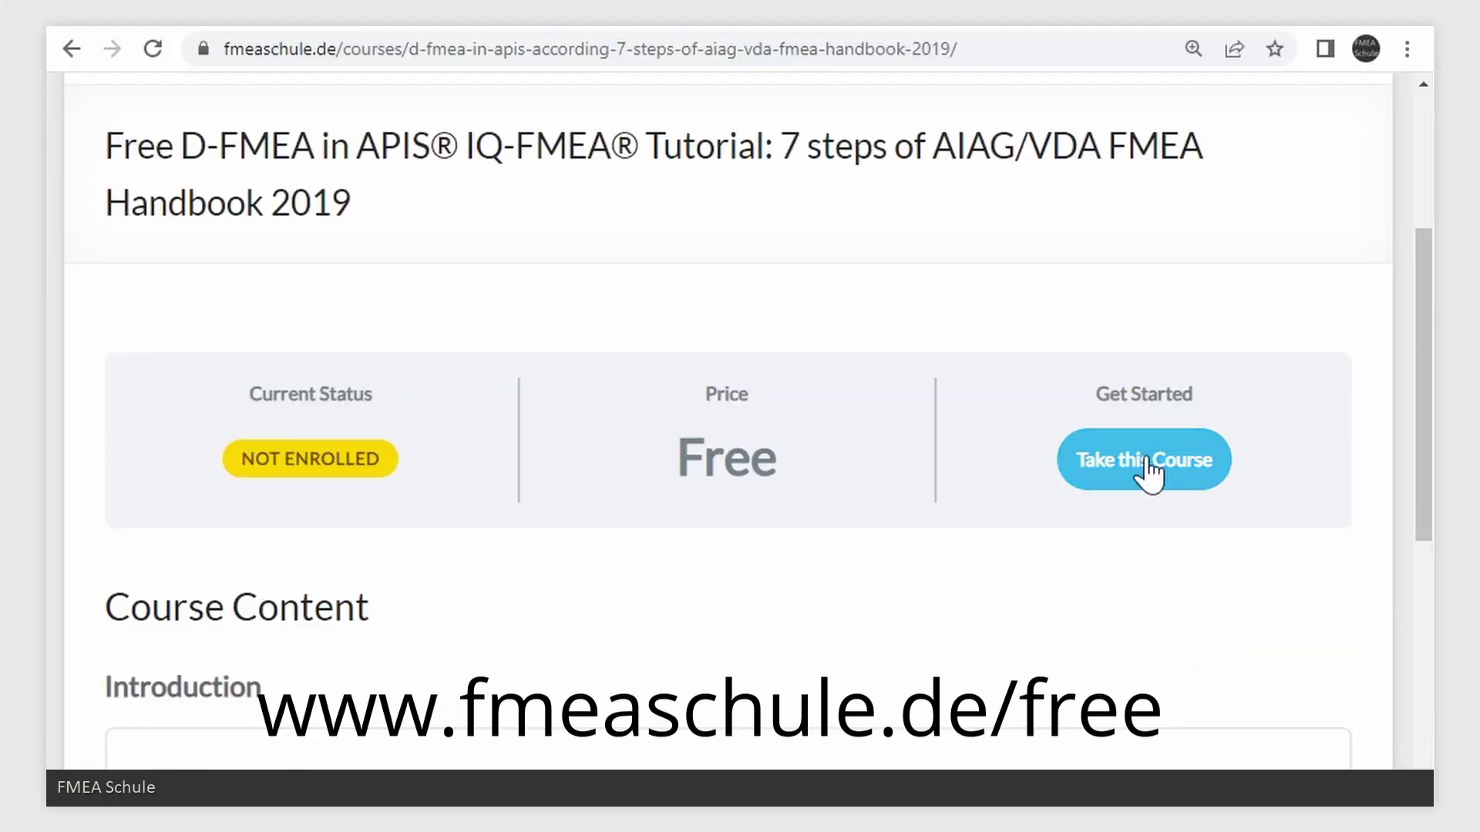